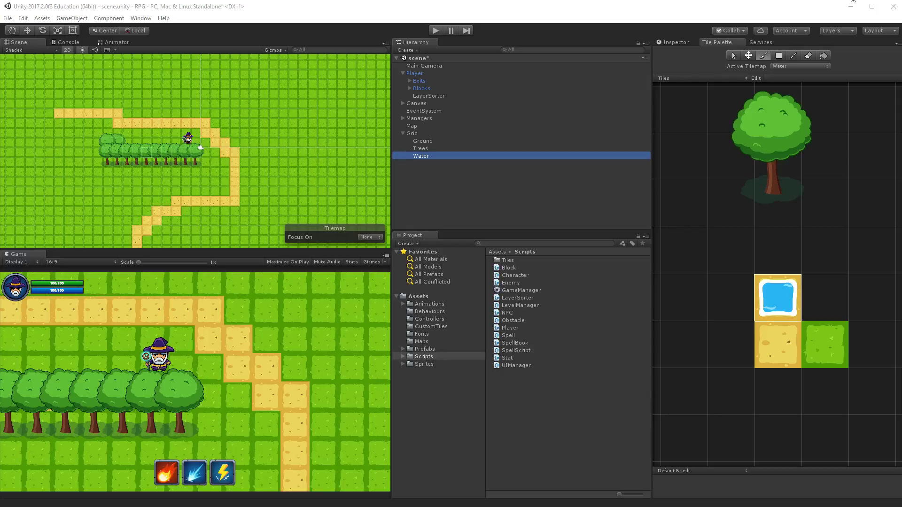
- Paint an irregular lake east of the sand path with the water tile, plus a river looping around the trees and player
left_click(774, 305)
mouse_move(336, 142)
left_mouse_down()
mouse_move(256, 205)
mouse_move(239, 180)
mouse_move(245, 107)
mouse_move(249, 117)
mouse_move(288, 106)
mouse_move(326, 109)
mouse_move(259, 117)
mouse_move(338, 128)
left_mouse_up()
mouse_move(264, 137)
left_mouse_down()
mouse_move(269, 158)
mouse_move(314, 141)
left_mouse_up()
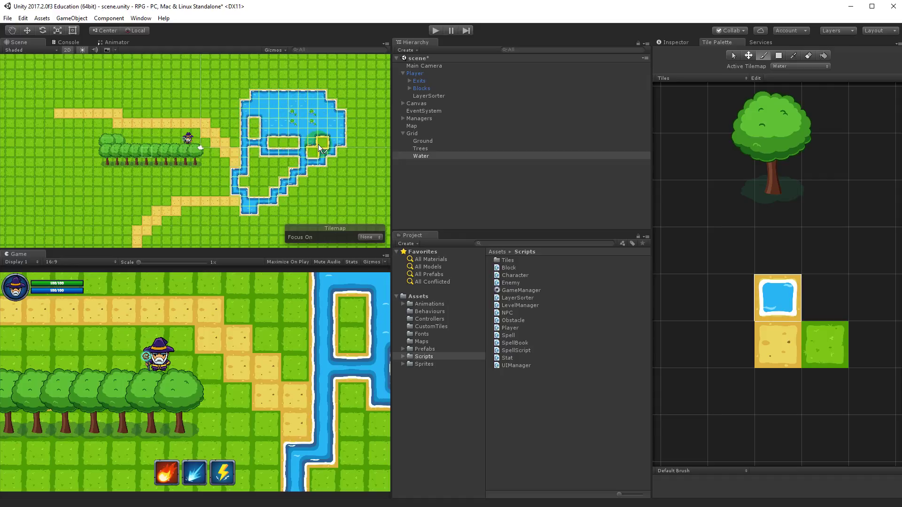
mouse_move(296, 175)
left_mouse_down()
mouse_move(277, 175)
mouse_move(253, 153)
left_mouse_up()
left_click_drag(261, 98, 193, 79)
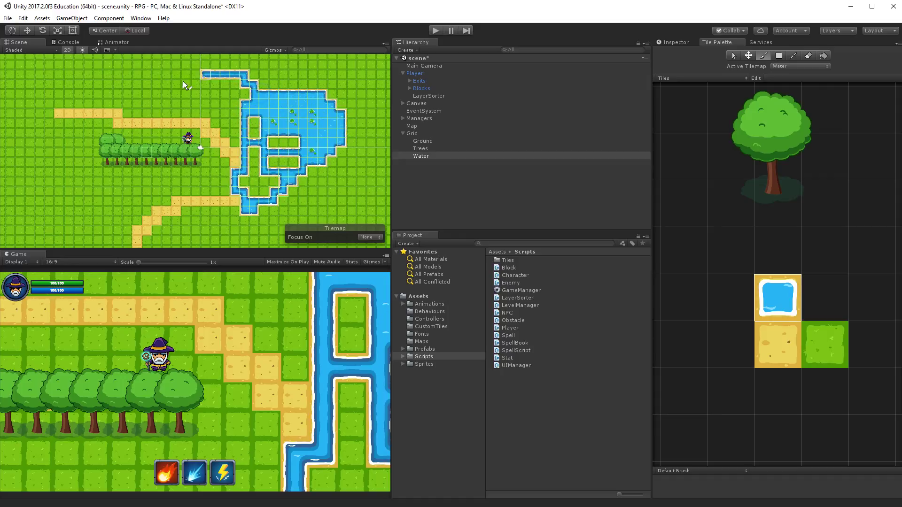
mouse_move(221, 188)
left_mouse_down()
mouse_move(163, 195)
mouse_move(116, 185)
mouse_move(193, 195)
mouse_move(214, 185)
mouse_move(238, 167)
mouse_move(249, 87)
left_mouse_up()
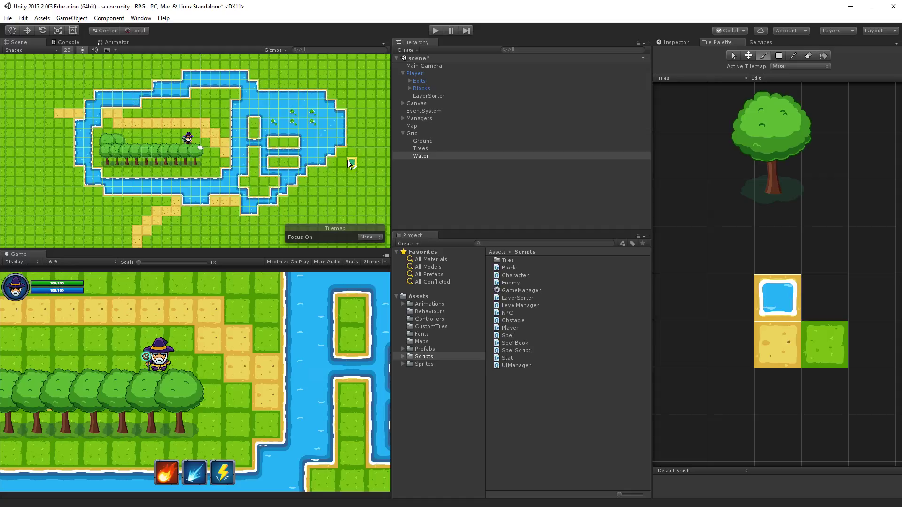
- Fill the remaining land patches inside the lake with water tiles to make one continuous body of water
left_click_drag(319, 126, 273, 121)
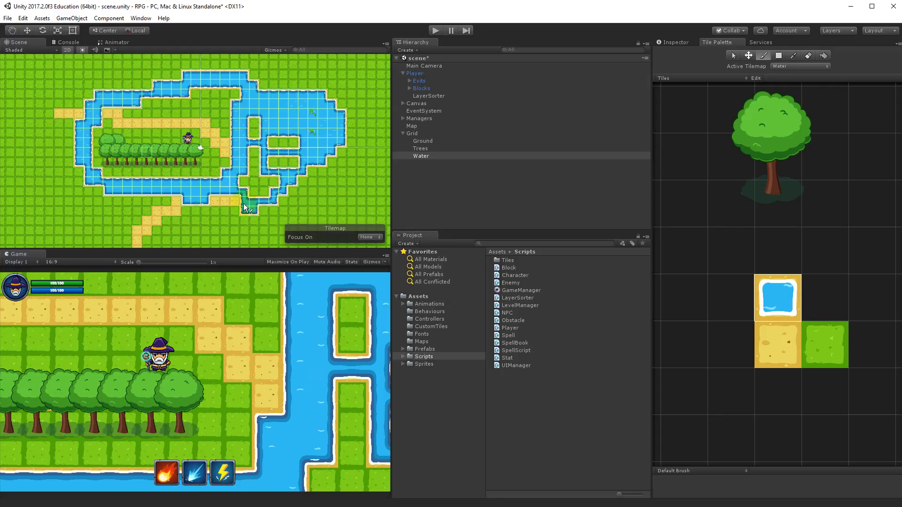
left_click(294, 147)
mouse_move(294, 148)
left_mouse_down()
mouse_move(264, 146)
mouse_move(260, 120)
mouse_move(248, 185)
mouse_move(256, 193)
mouse_move(272, 181)
mouse_move(270, 166)
mouse_move(296, 164)
mouse_move(256, 116)
left_mouse_up()
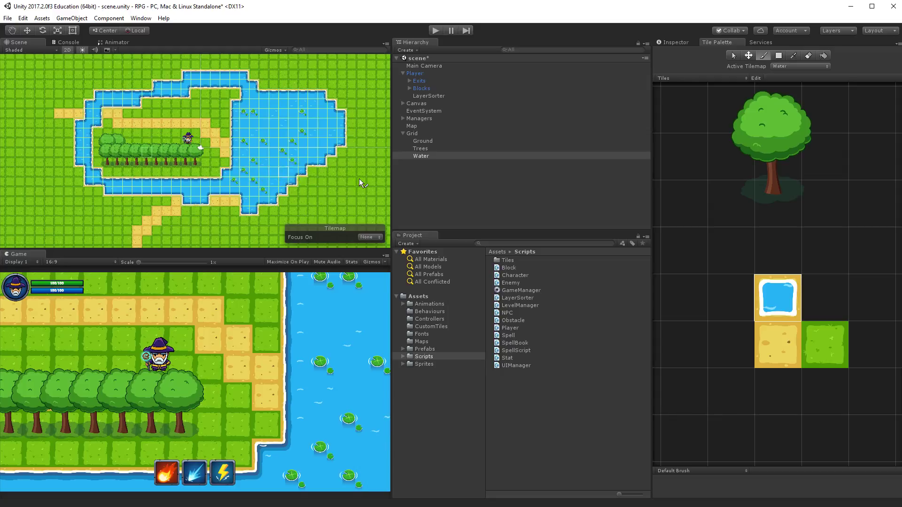
left_click(345, 108)
- Look through the files in the WaterTilesAdjusted folder and the WaterTile.cs script in the TileScripts folder, and return to Unity
key("alt+Tab")
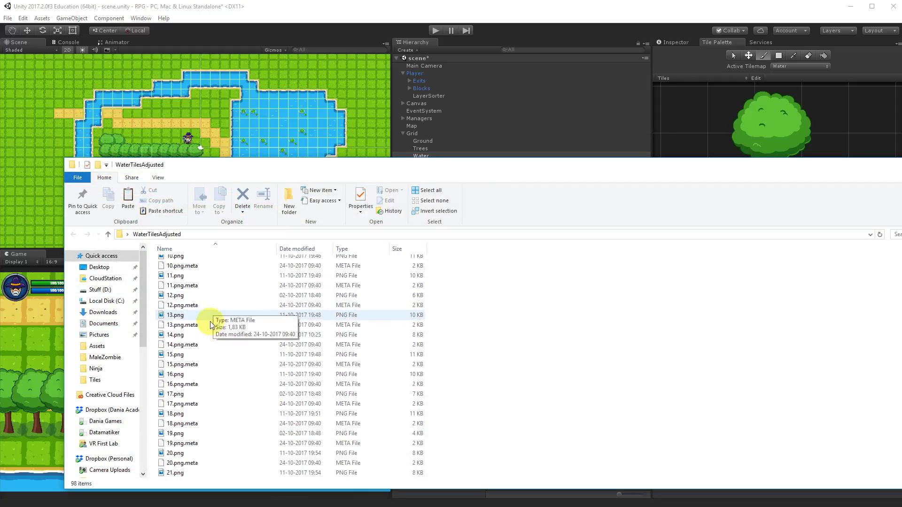
scroll(221, 357, "down", 18)
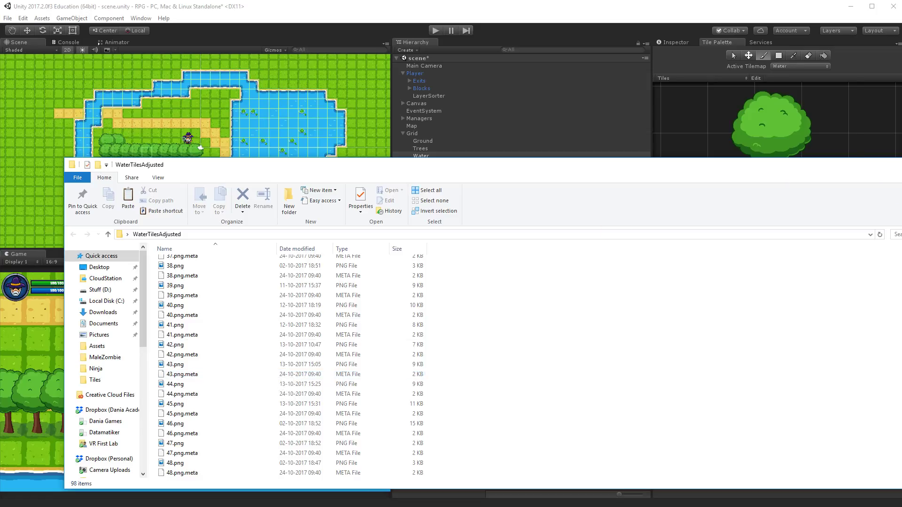
key("alt+Tab")
key("alt+Tab")
left_click(271, 249)
left_click(277, 260, "shift")
left_click(277, 249)
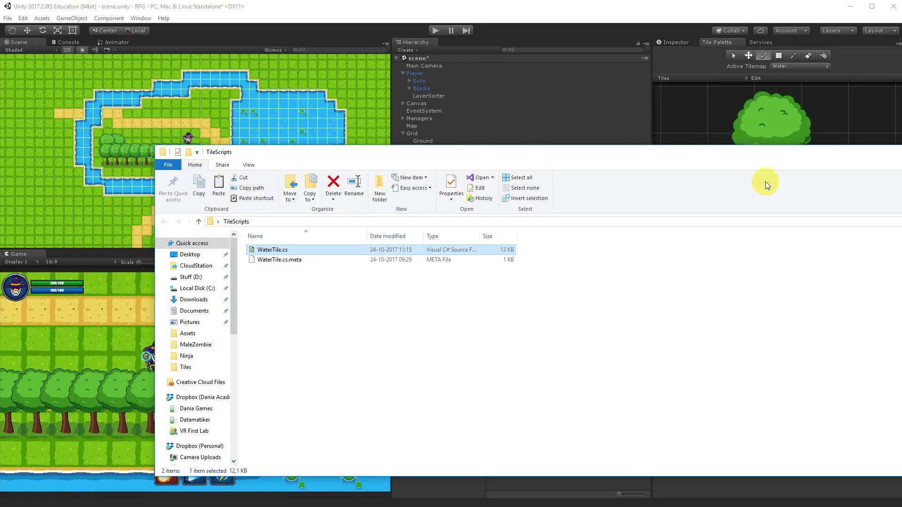
key("alt+Tab")
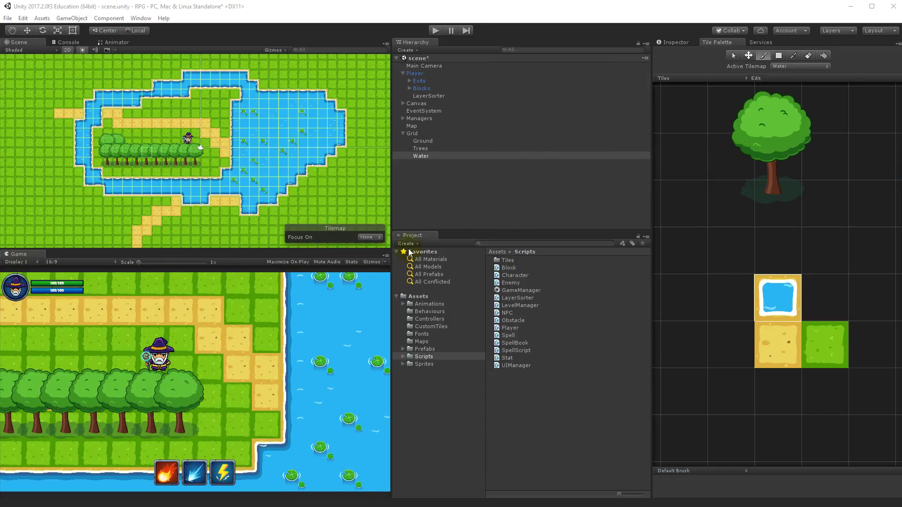
mouse_move(276, 186)
left_mouse_down()
mouse_move(365, 166)
mouse_move(236, 112)
mouse_move(304, 161)
mouse_move(244, 135)
mouse_move(275, 166)
mouse_move(330, 123)
left_mouse_up()
left_click(313, 153)
left_click(336, 143)
mouse_move(344, 152)
left_mouse_down()
mouse_move(306, 206)
mouse_move(281, 203)
mouse_move(300, 178)
mouse_move(331, 165)
mouse_move(328, 151)
mouse_move(294, 124)
mouse_move(260, 120)
mouse_move(288, 115)
mouse_move(327, 128)
mouse_move(287, 106)
mouse_move(301, 106)
mouse_move(302, 156)
mouse_move(333, 156)
left_mouse_up()
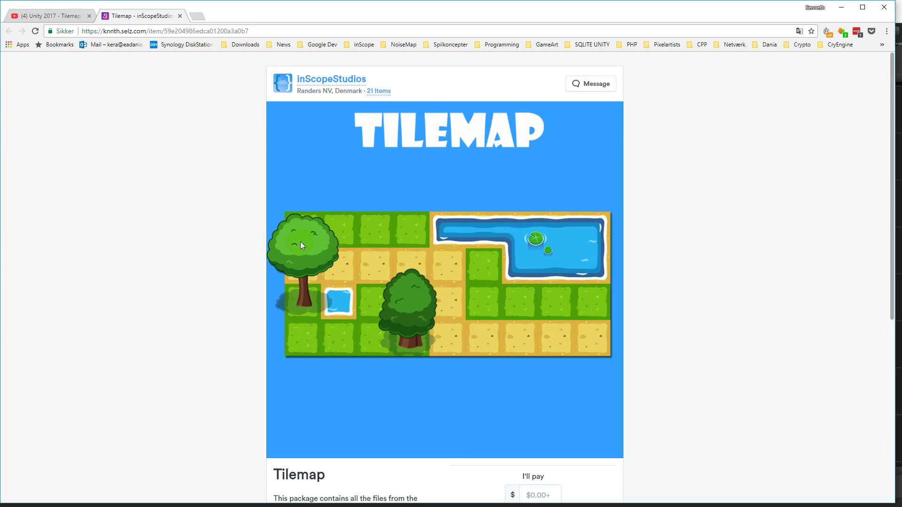
- Review the Unity 2017 - Tilemap tutorial video page, its project files link and the Tilemap download page in the browser
left_click(84, 16)
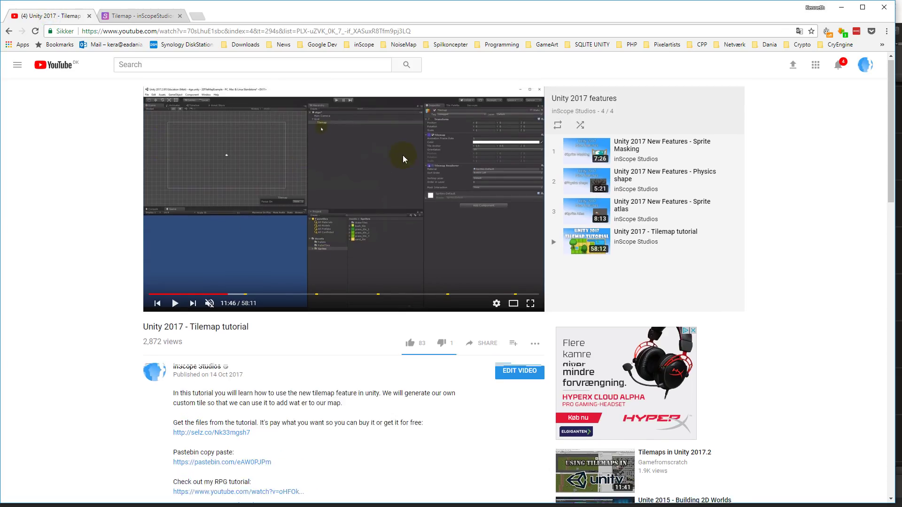
scroll(140, 358, "down", 2)
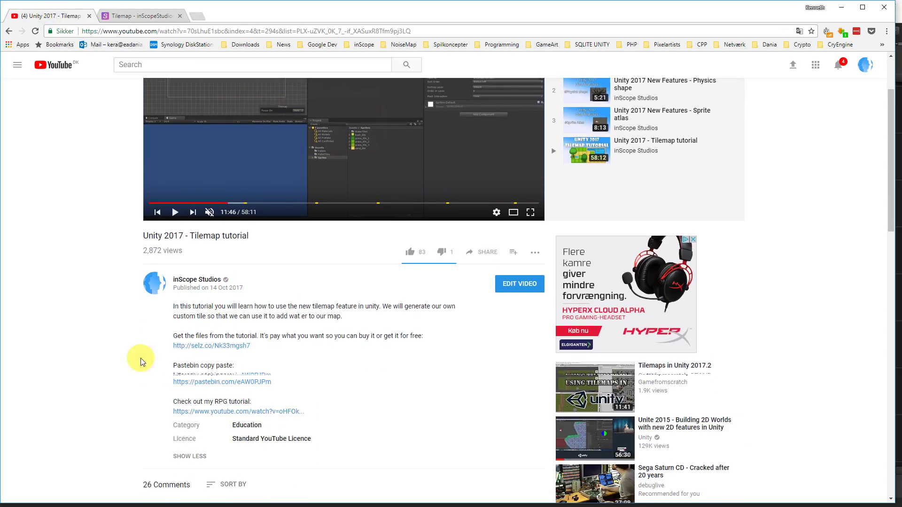
left_click(217, 345)
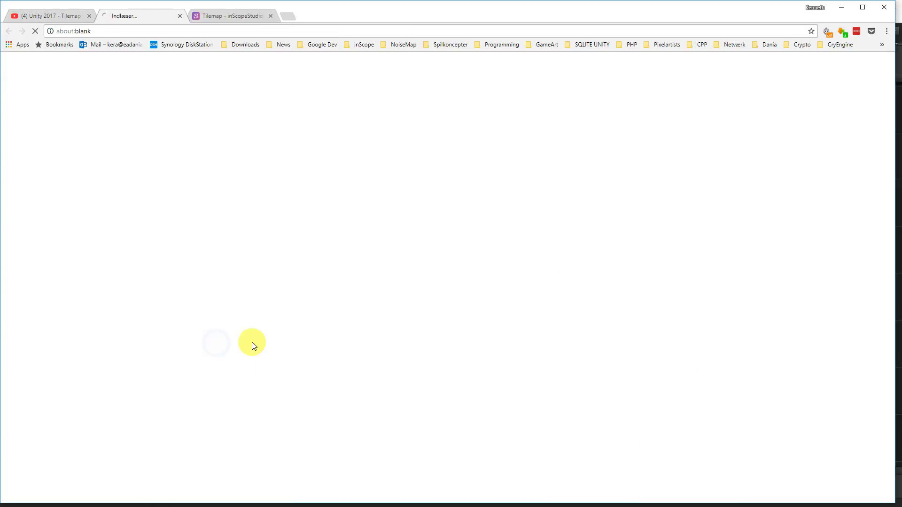
left_click(270, 16)
scroll(427, 183, "down", 5)
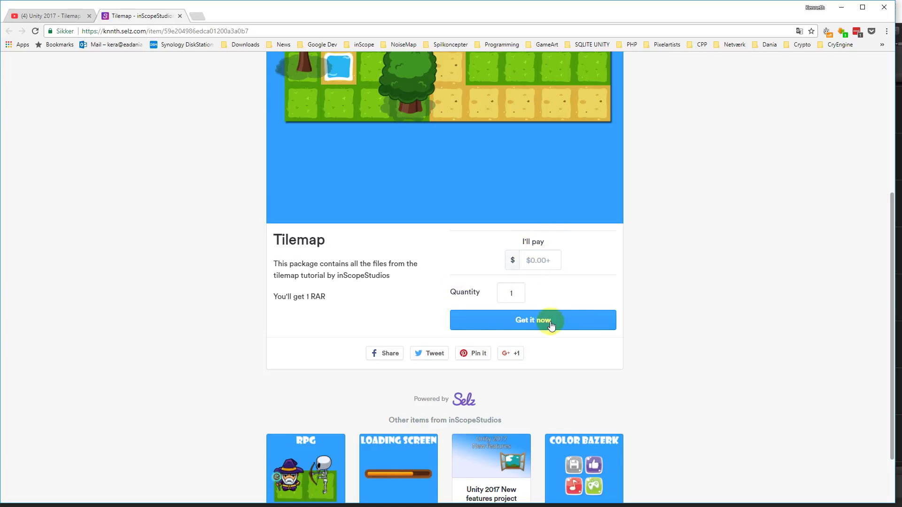
scroll(549, 319, "up", 5)
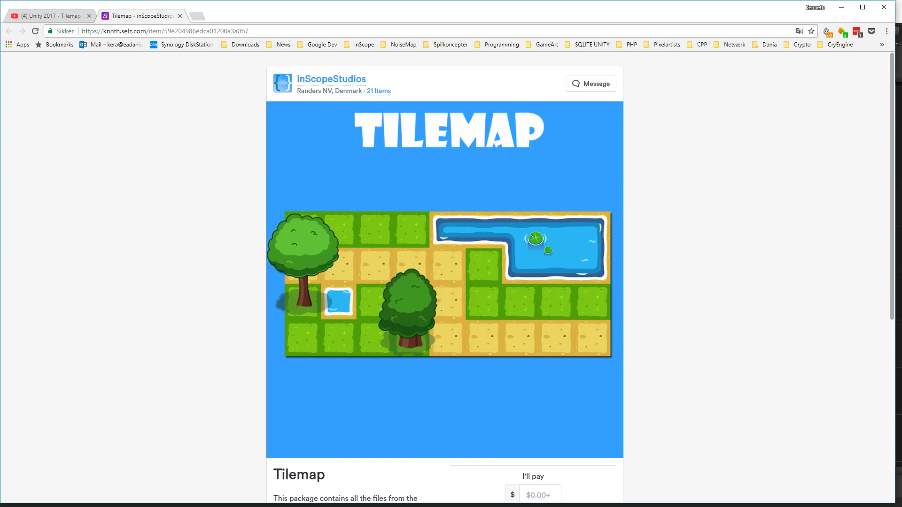
key("alt+Tab")
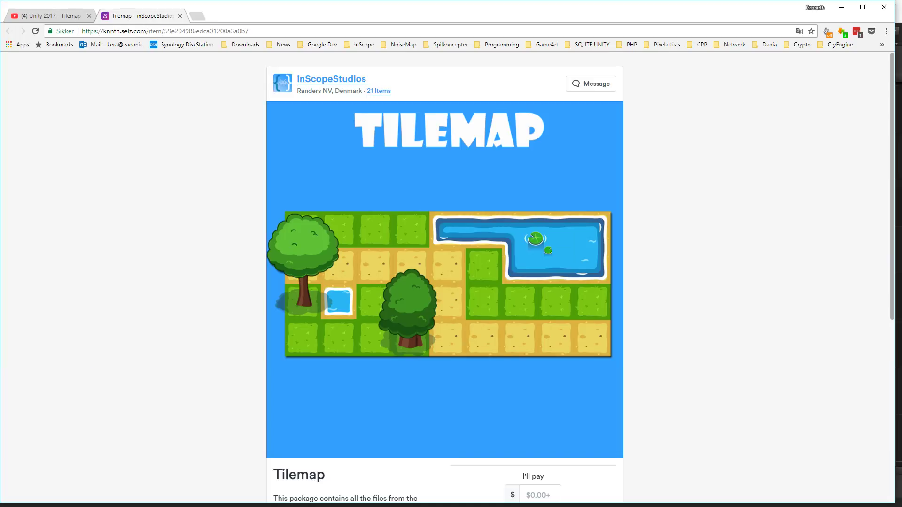
left_click(52, 16)
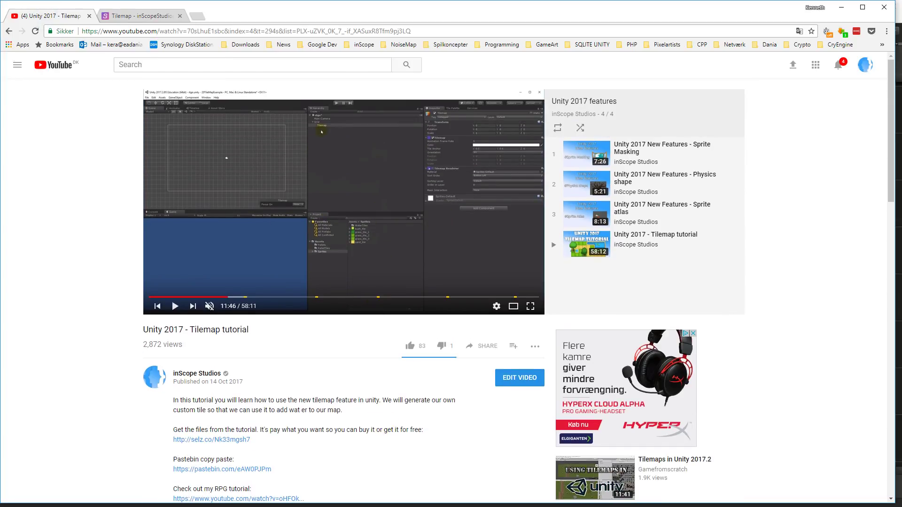
- Bring up the TileScripts folder with the WaterTile.cs script and close its window
key("alt+Tab")
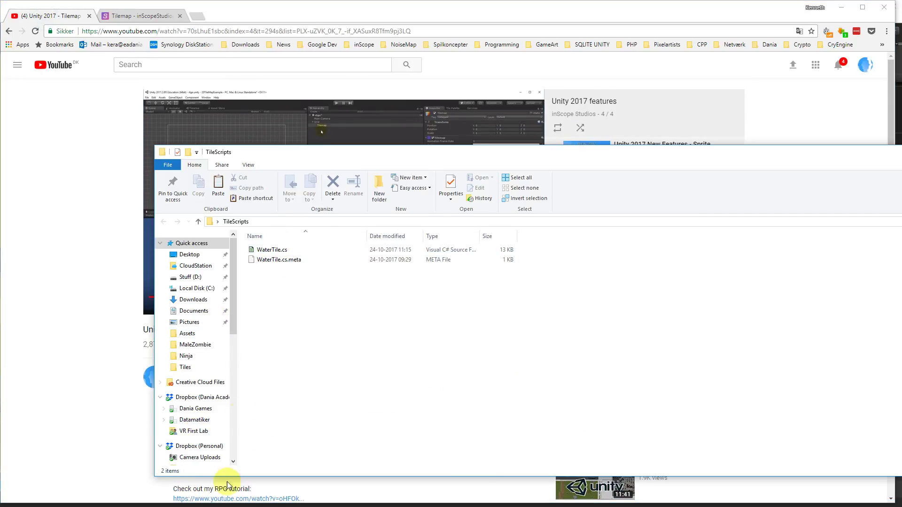
key("alt+Tab")
left_click(162, 153)
left_click(162, 152)
double_click(162, 151)
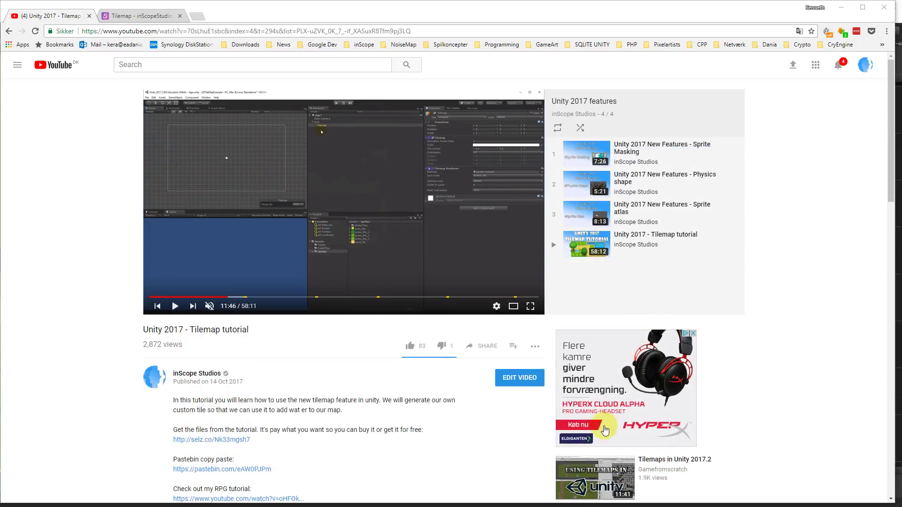
- Switch to the RPG project in Unity, run the scene to view the generated map and stop it
key("alt+Tab")
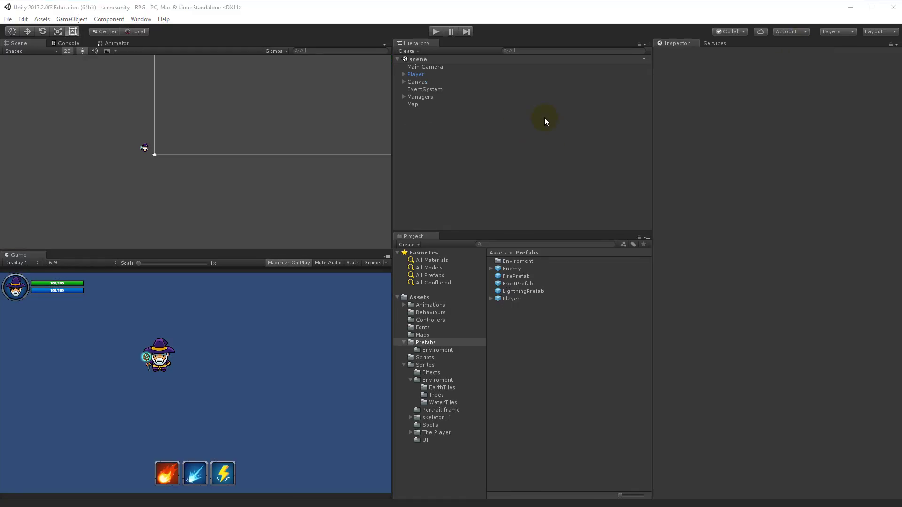
left_click(436, 31)
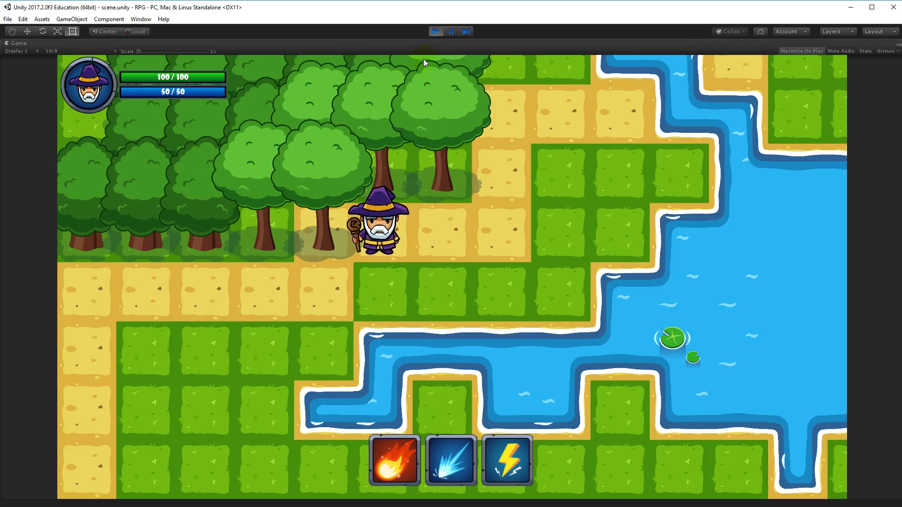
left_click(436, 31)
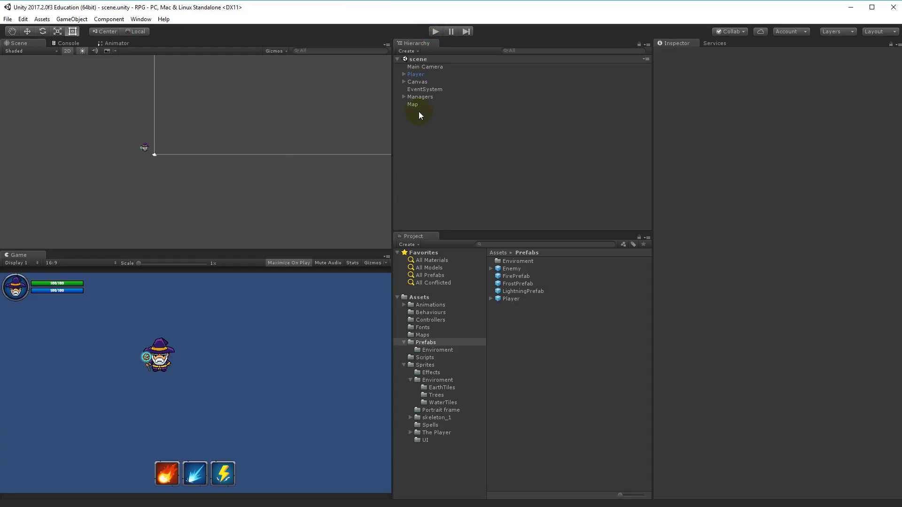
- Deactivate the LevelManager object under Managers
left_click(403, 97)
left_click(404, 97)
left_click(404, 97)
left_click(432, 119)
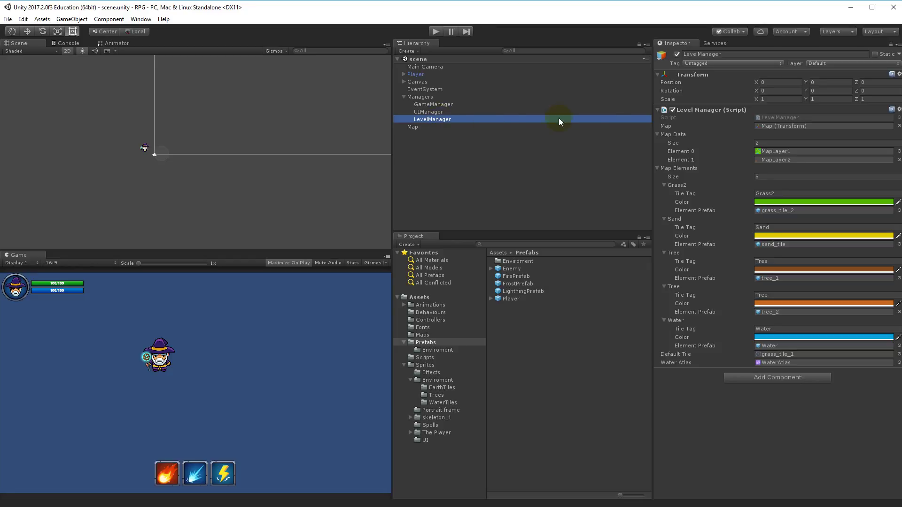
left_click(676, 54)
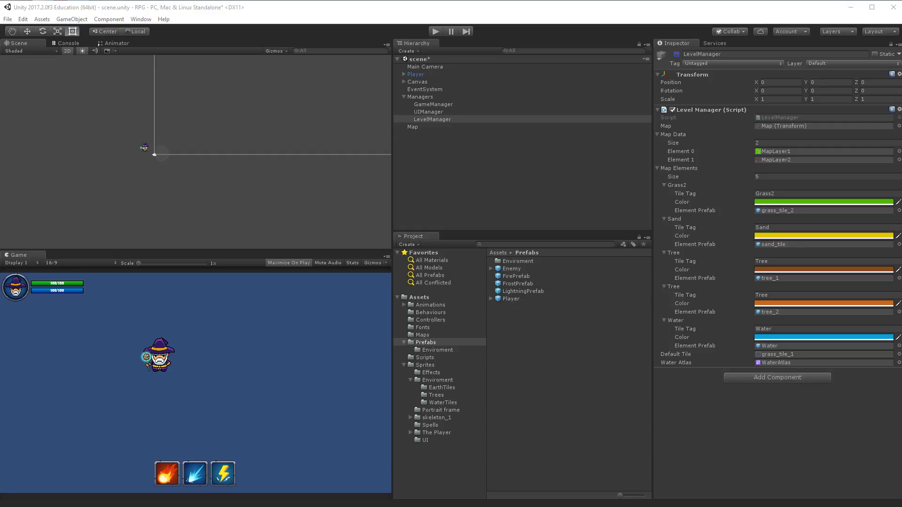
- Delete all sprites 0 to 21 and the WaterAtlas from the Sprites/Enviroment/WaterTiles folder
key("alt+Tab")
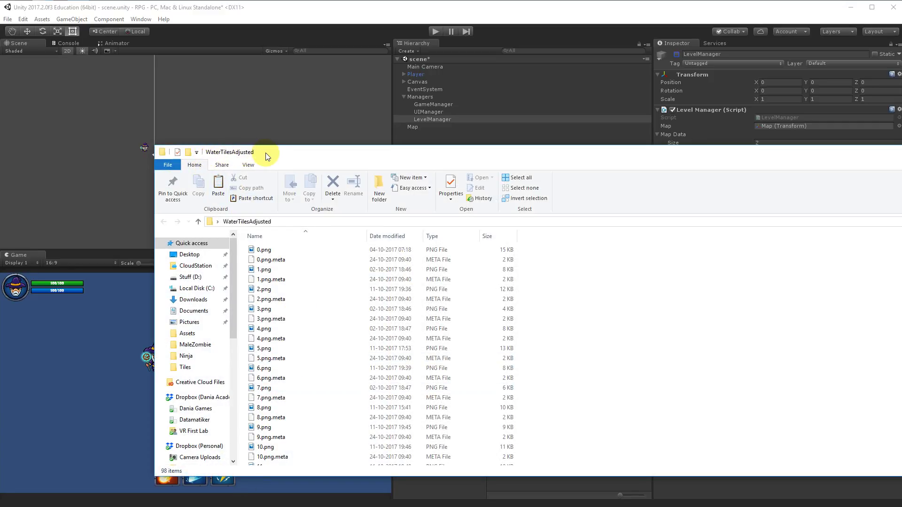
double_click(163, 152)
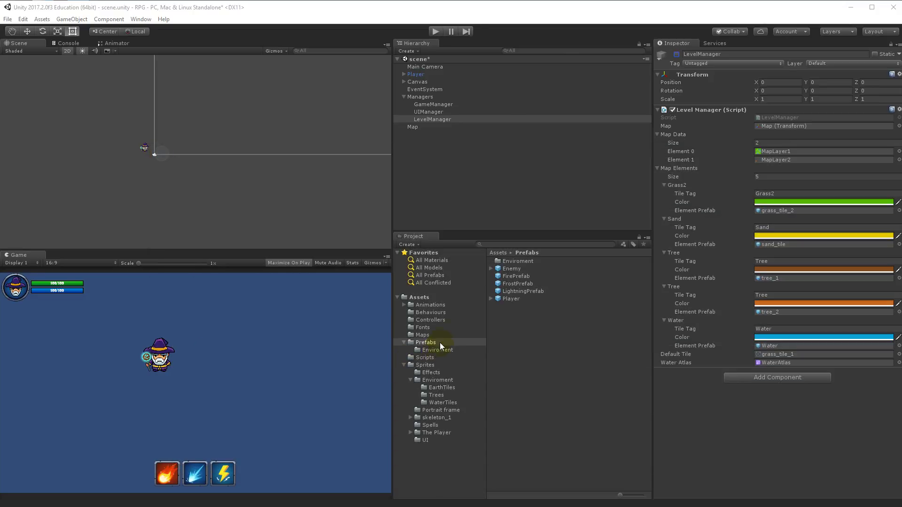
left_click(447, 404)
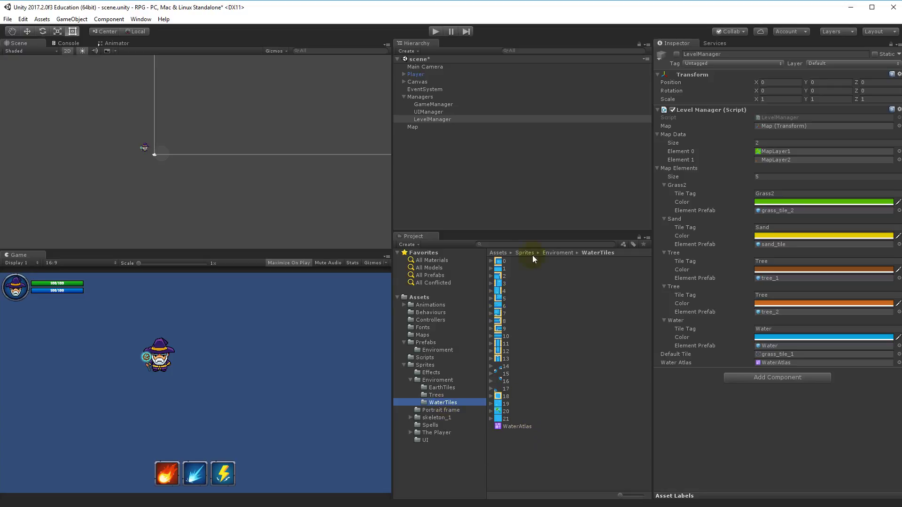
left_click(515, 427)
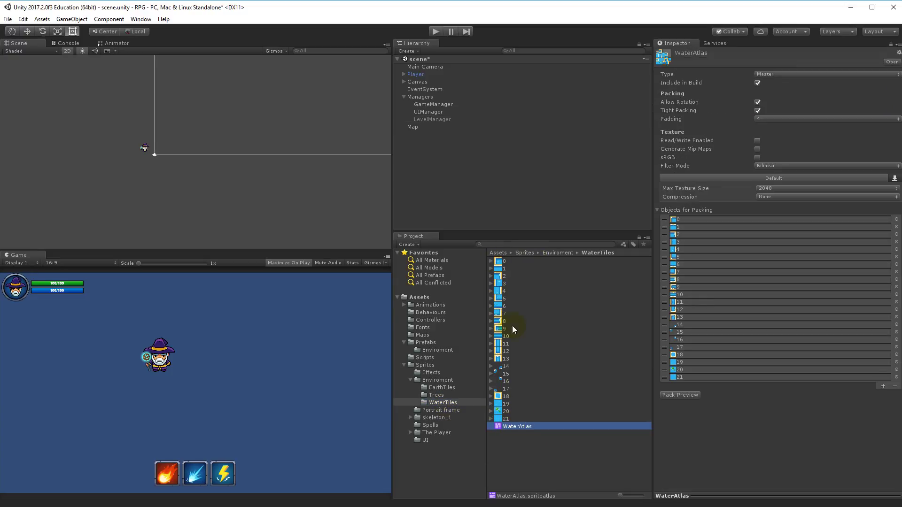
left_click(508, 260, "shift")
key("Delete")
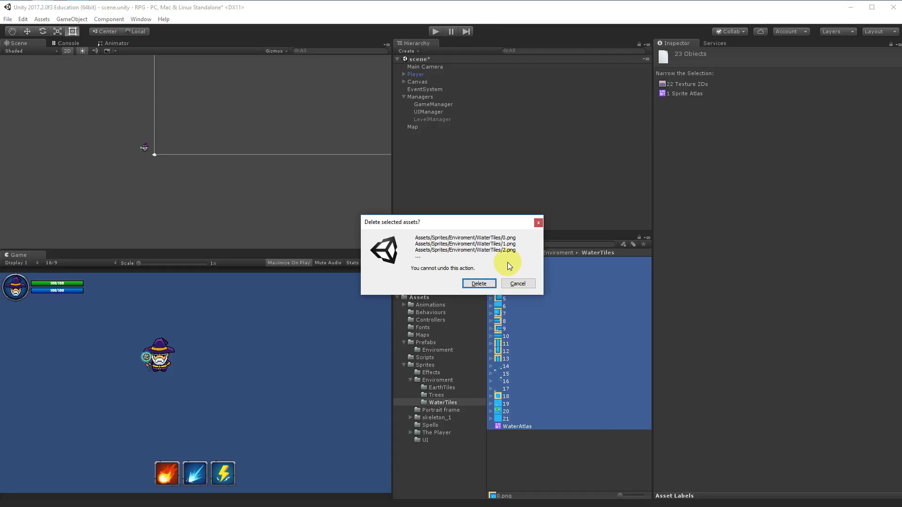
left_click(481, 282)
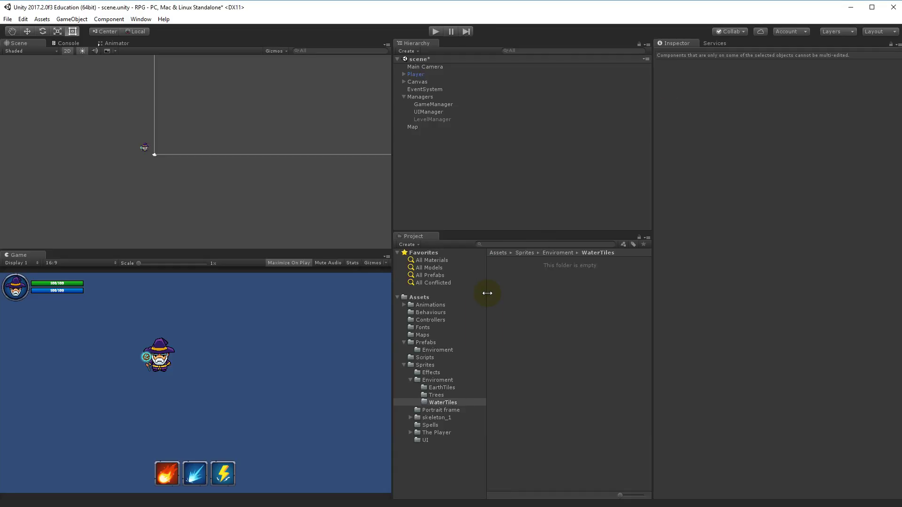
- Import all files from the WaterTilesAdjusted folder into the project's empty WaterTiles folder
key("alt+Tab")
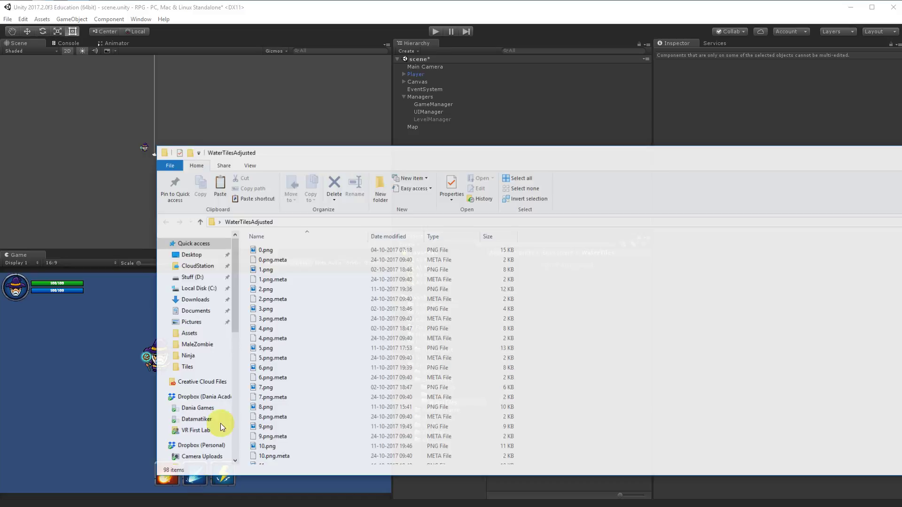
left_click(288, 300)
key("ctrl+a")
left_click_drag(488, 163, 574, 345)
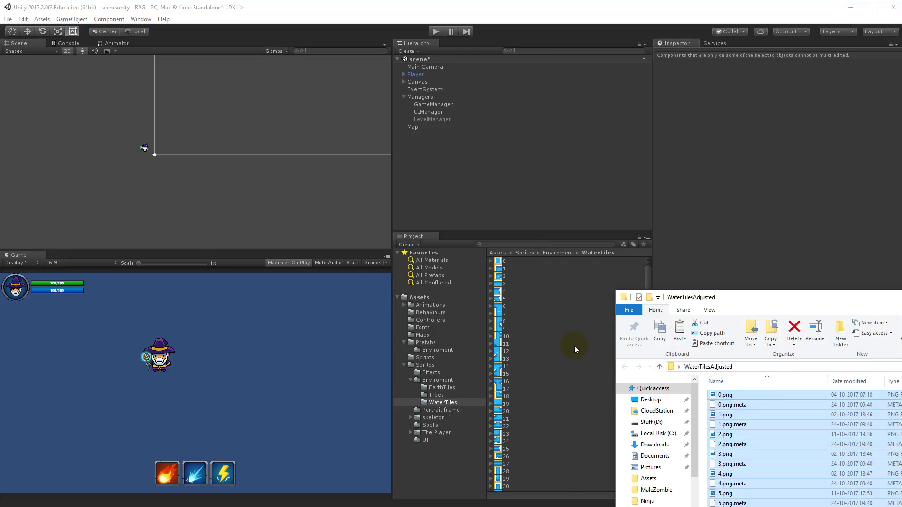
- Look through the imported sprites in the WaterTiles folder and return to the WaterTilesAdjusted window
left_click(555, 328)
left_click_drag(649, 311, 647, 270)
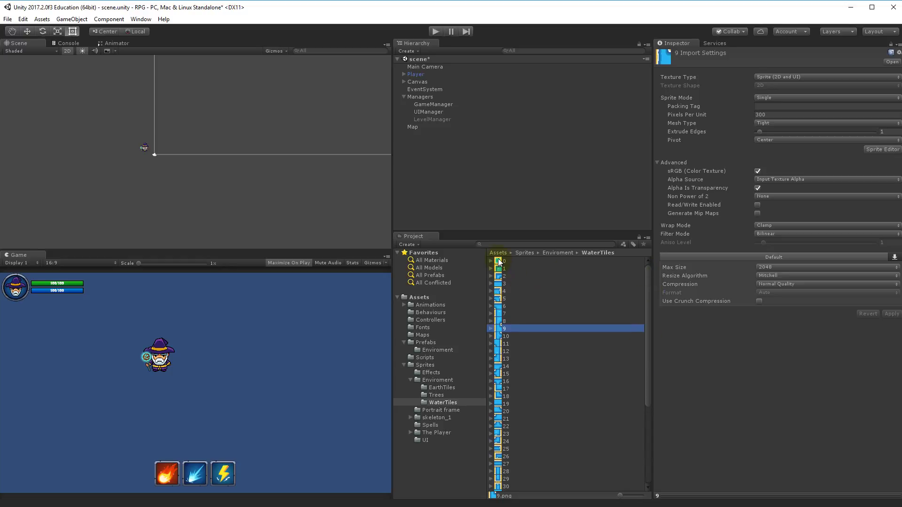
scroll(498, 399, "down", 3)
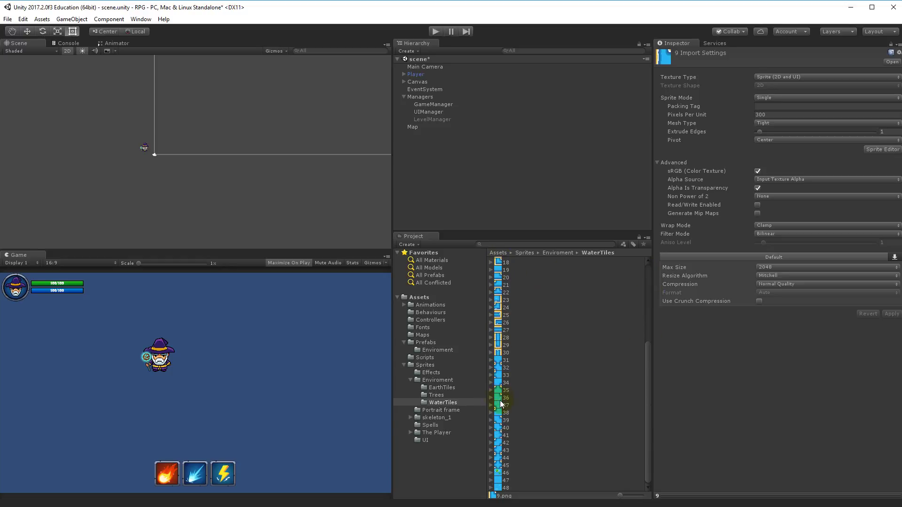
key("alt+Tab")
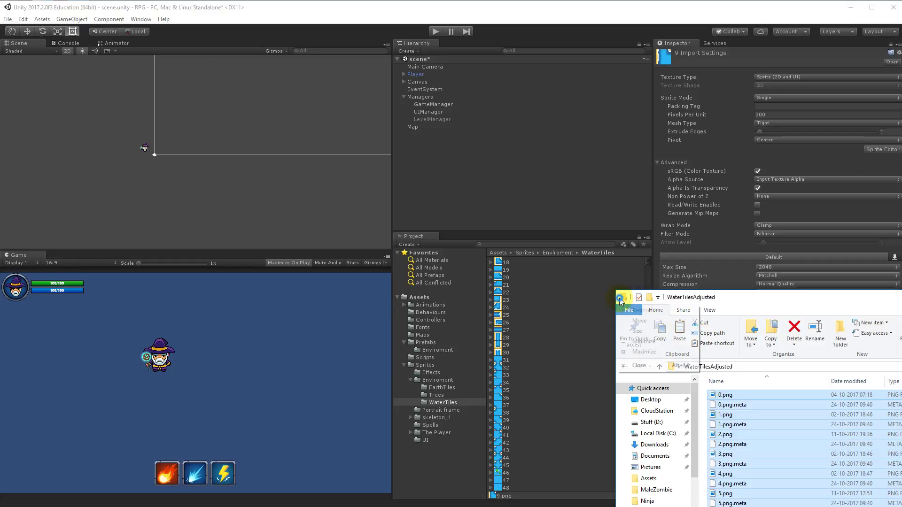
- Switch back to Unity and examine the imported water tile sprites, comparing the edge and corner variants among sprites 31 to 42
key("alt+Tab")
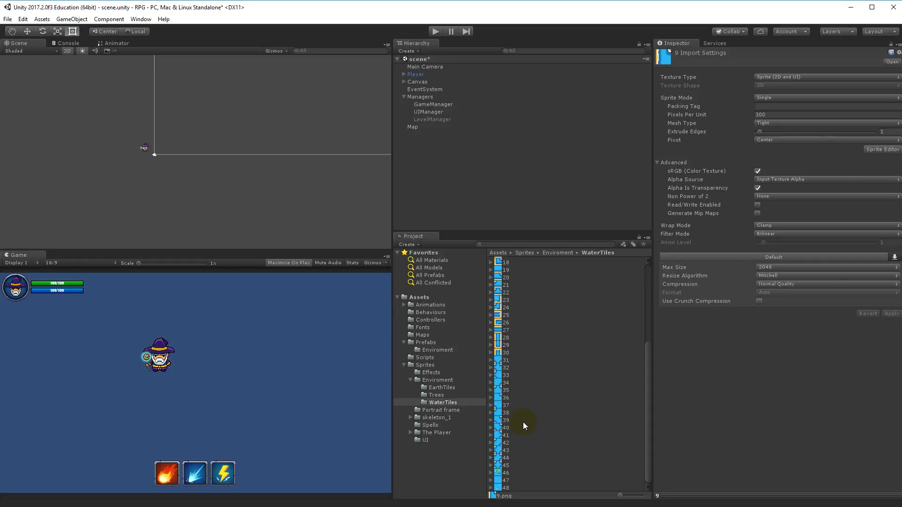
scroll(523, 422, "up", 6)
scroll(506, 362, "down", 6)
left_click(501, 442)
left_click(501, 435)
left_click(499, 427)
left_click(499, 420)
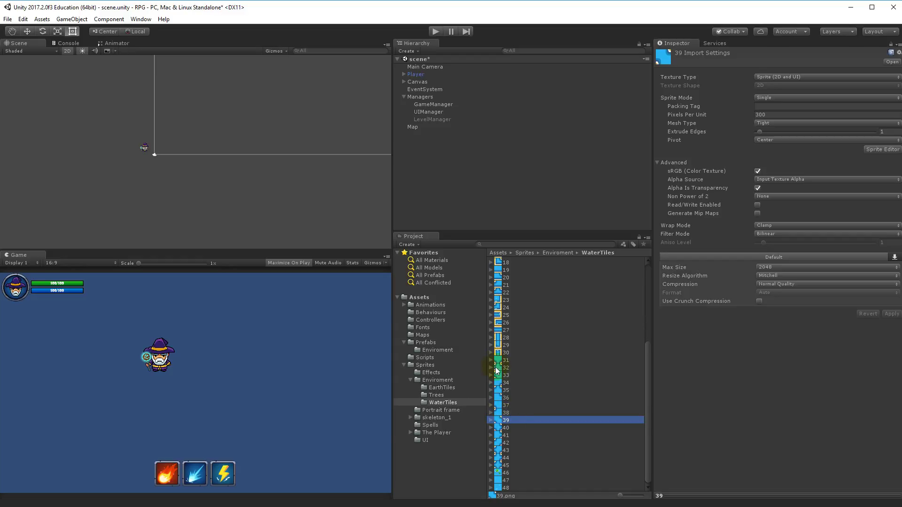
left_click(499, 405)
left_click(499, 374)
left_click(498, 367)
left_click(499, 361)
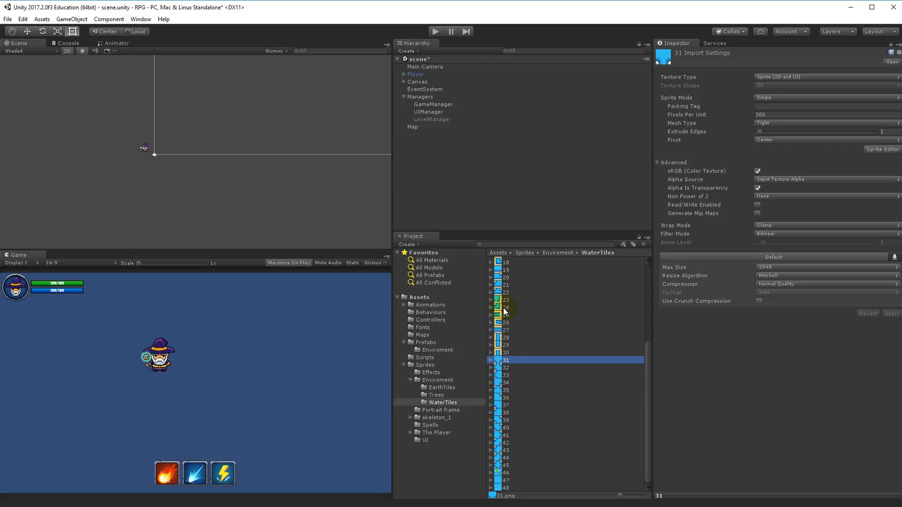
- View two of the water corner tile images at full size in the image viewer, including sprite 31
double_click(494, 405)
left_click(479, 399)
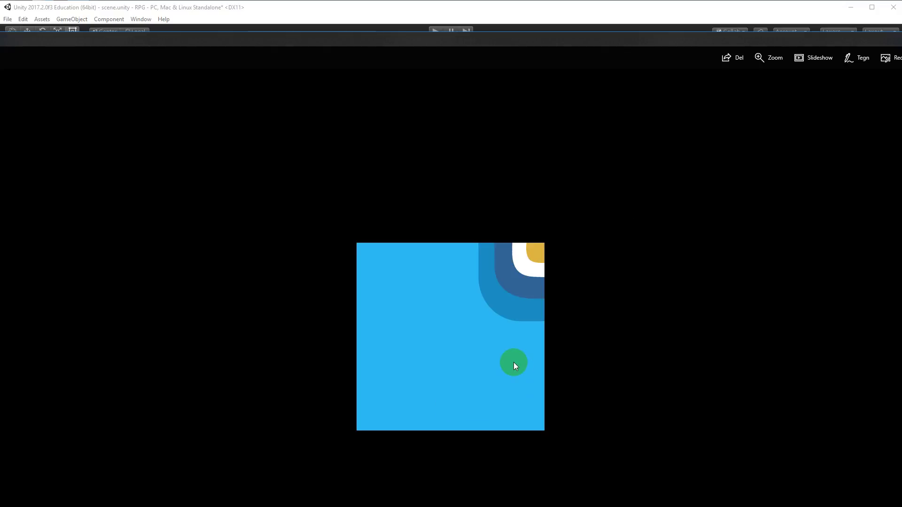
key("Escape")
double_click(496, 361)
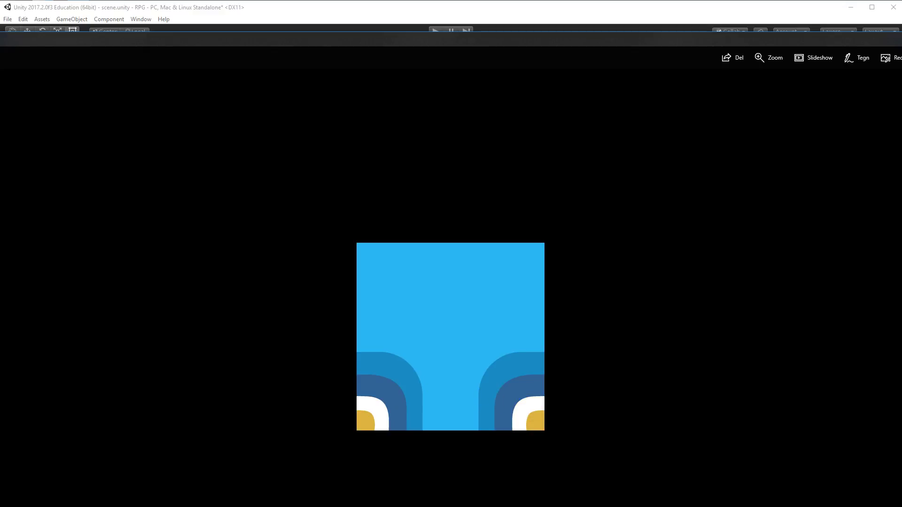
key("Escape")
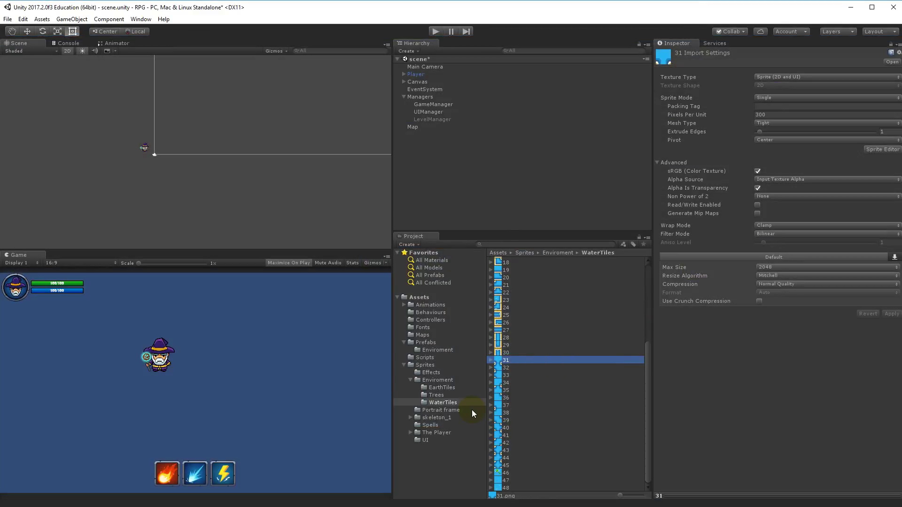
- Create a TileScripts folder inside the Scripts folder and import WaterTile.cs into it
left_click(410, 380)
left_click(403, 365)
left_click(404, 343)
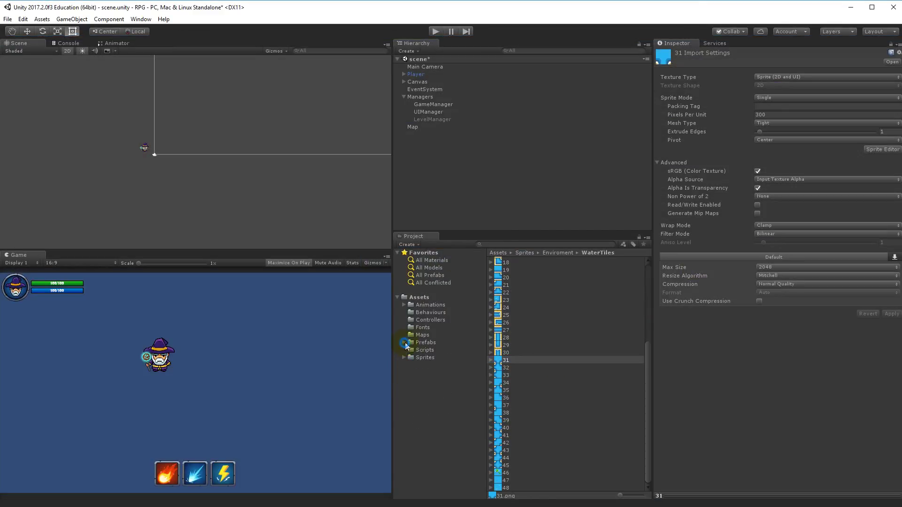
left_click(425, 350)
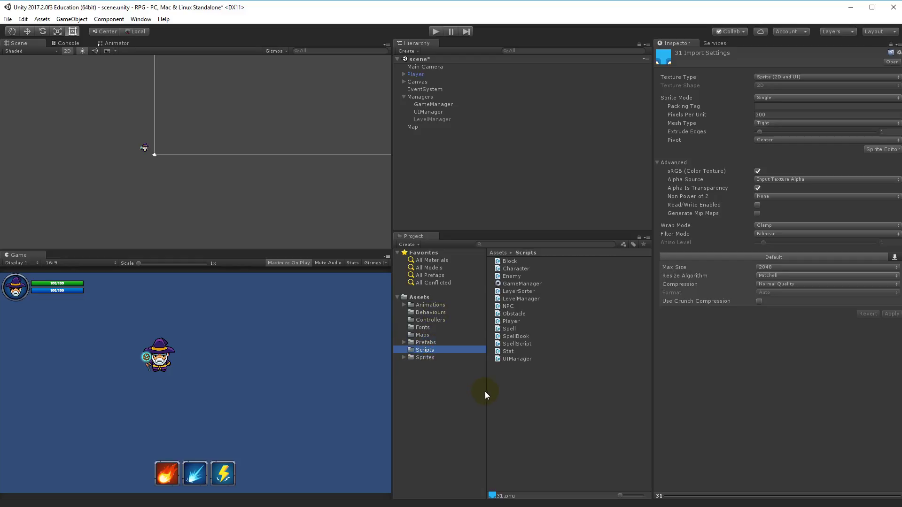
right_click(509, 373)
mouse_move(570, 376)
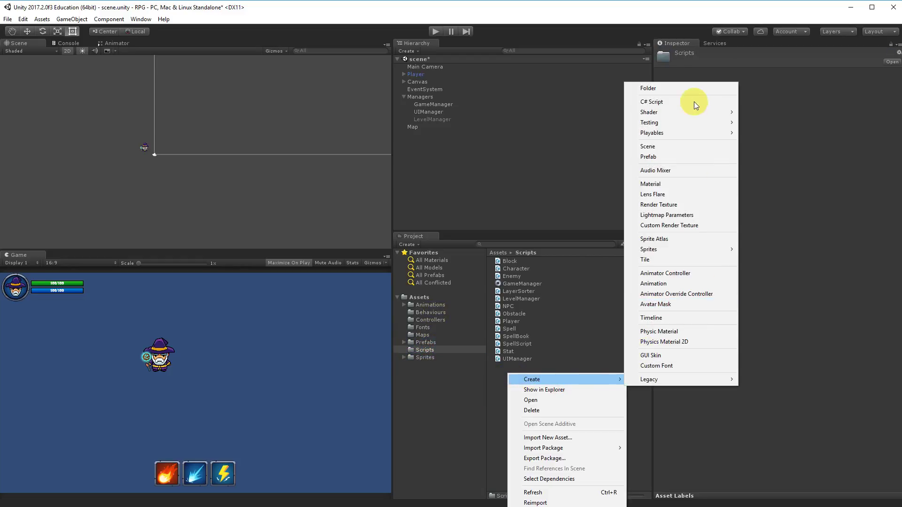
left_click(689, 92)
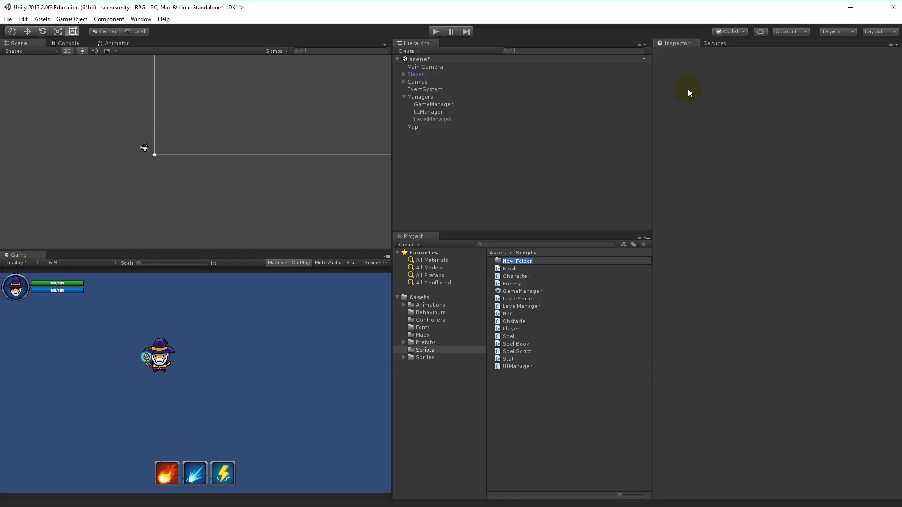
type("TileScripts")
key("Return")
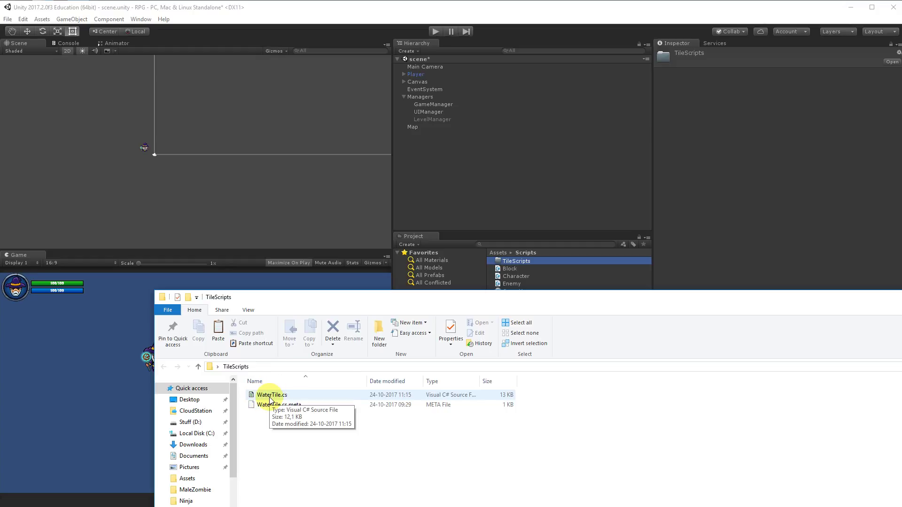
left_click_drag(270, 399, 514, 263)
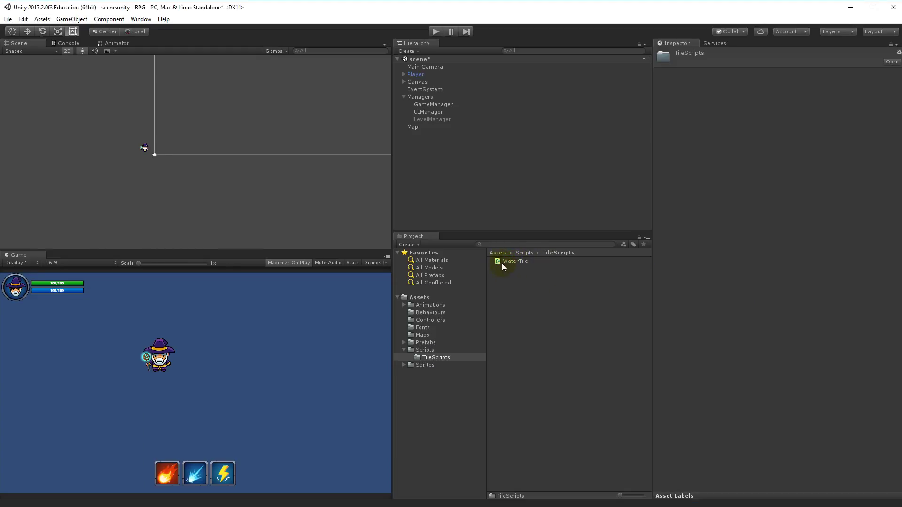
- Open the WaterTile script in Visual Studio and examine its sprite fields and its StartUp and RefreshTile methods
double_click(501, 263)
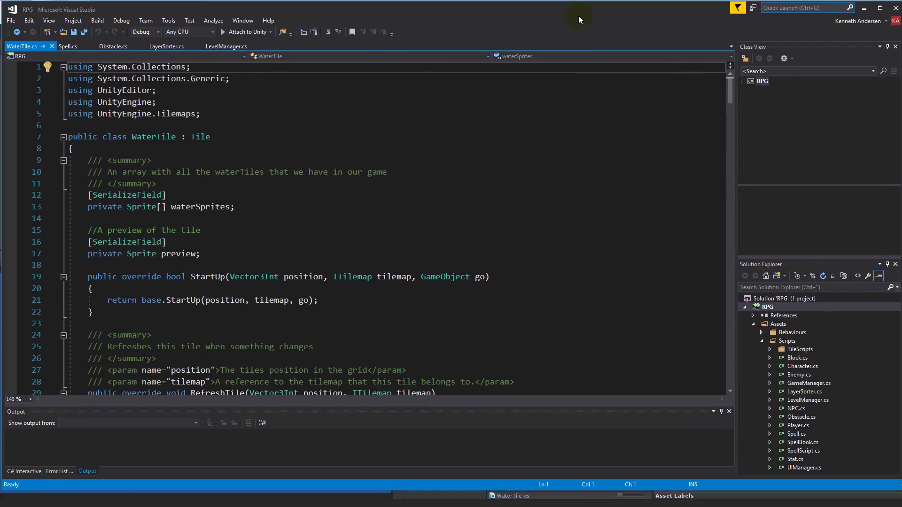
scroll(358, 196, "down", 3)
scroll(268, 230, "up", 2)
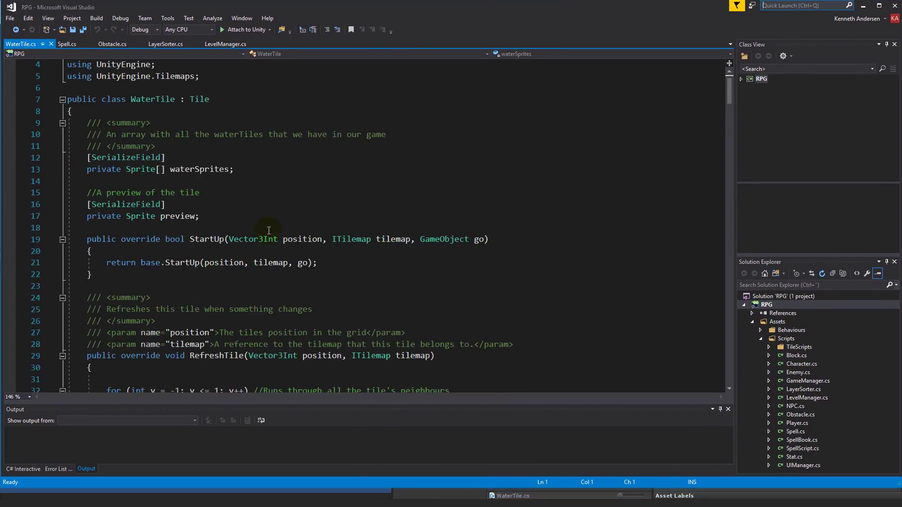
scroll(595, 325, "down", 3)
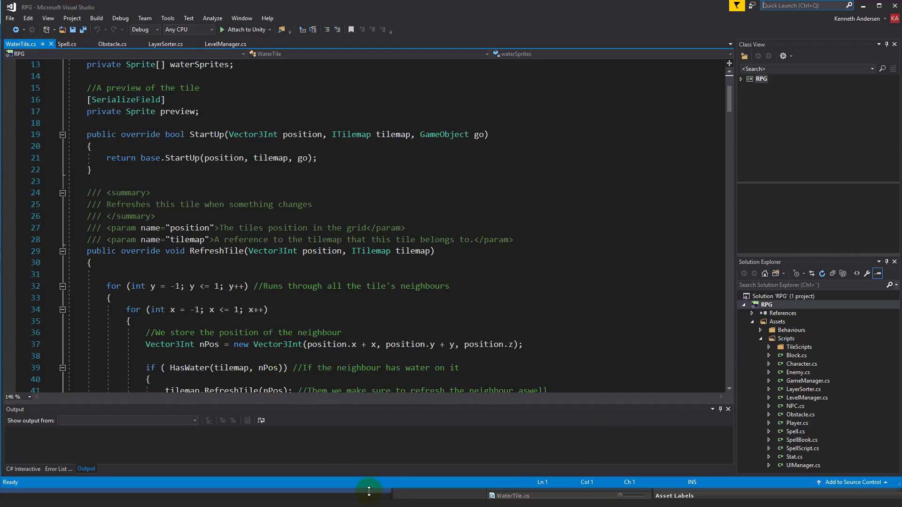
left_click_drag(367, 490, 368, 506)
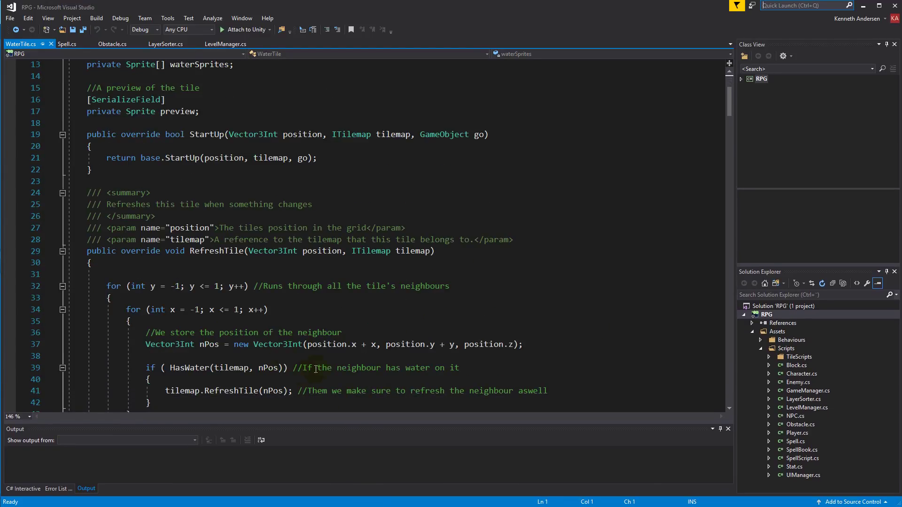
scroll(148, 269, "up", 3)
left_click_drag(94, 275, 68, 228)
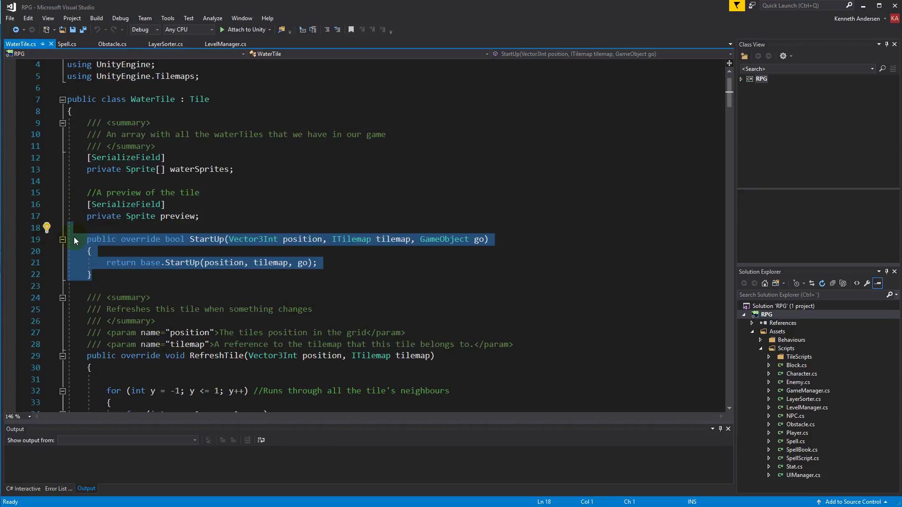
left_click_drag(319, 263, 102, 264)
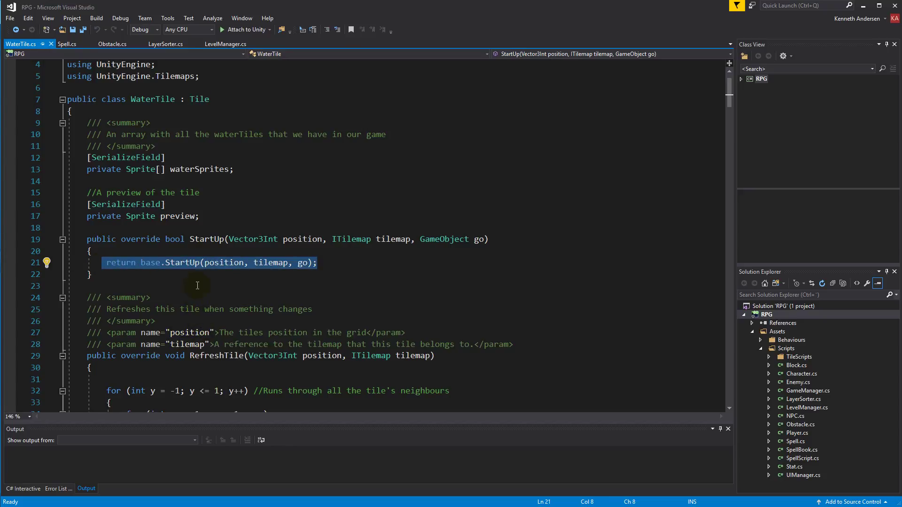
left_click_drag(93, 274, 67, 239)
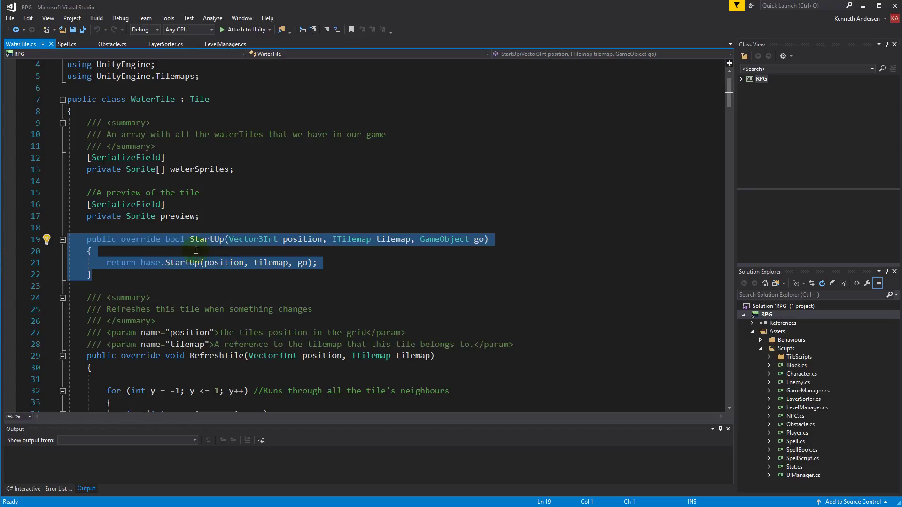
key("Delete")
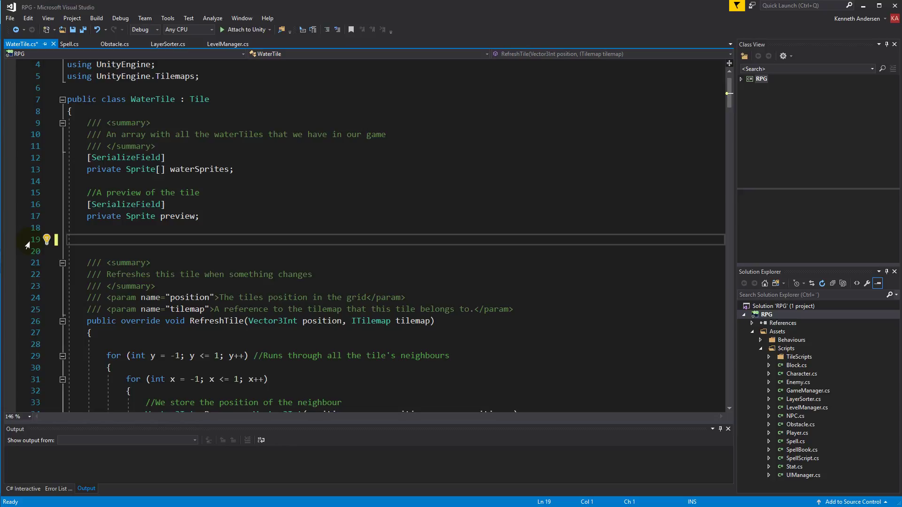
key("ctrl+z")
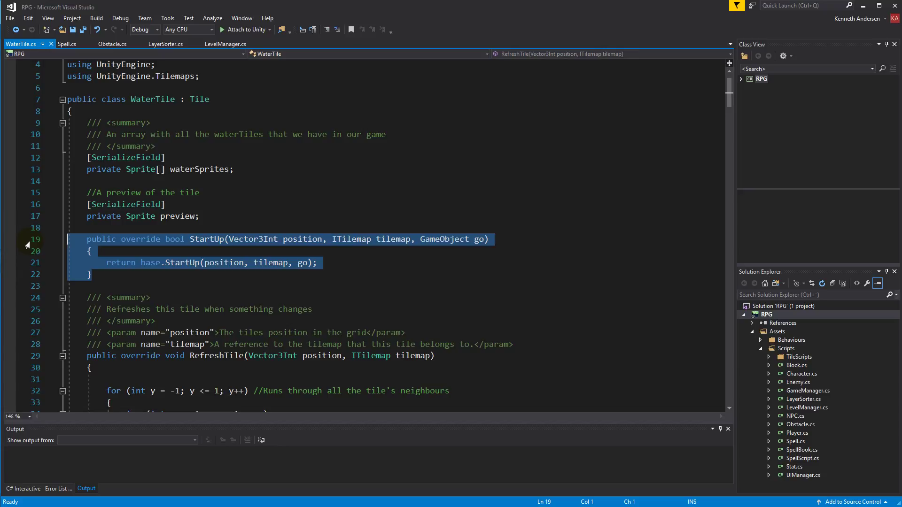
- Save the WaterTile script and select the whole StartUp method
left_click(253, 240)
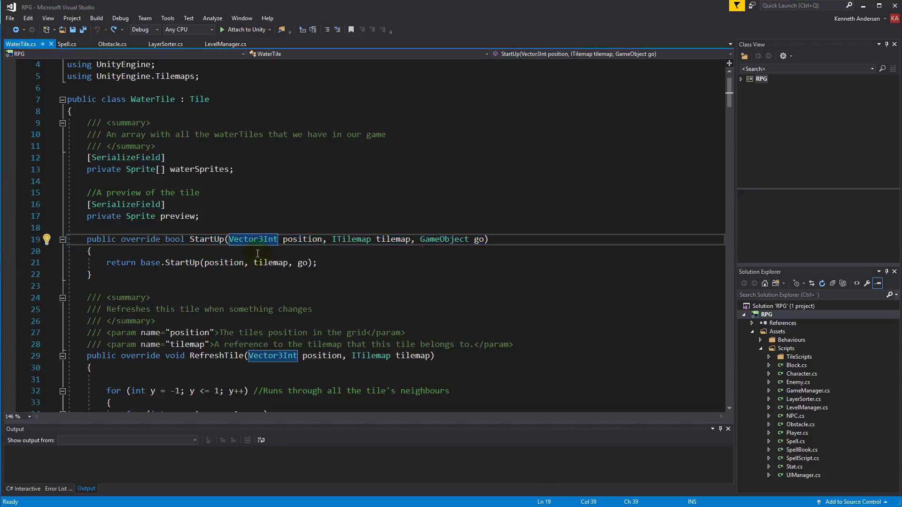
key("ctrl+s")
left_click(112, 262)
key("shift+alt+equal")
key("shift+alt+equal")
key("shift+alt+equal")
key("shift+alt+equal")
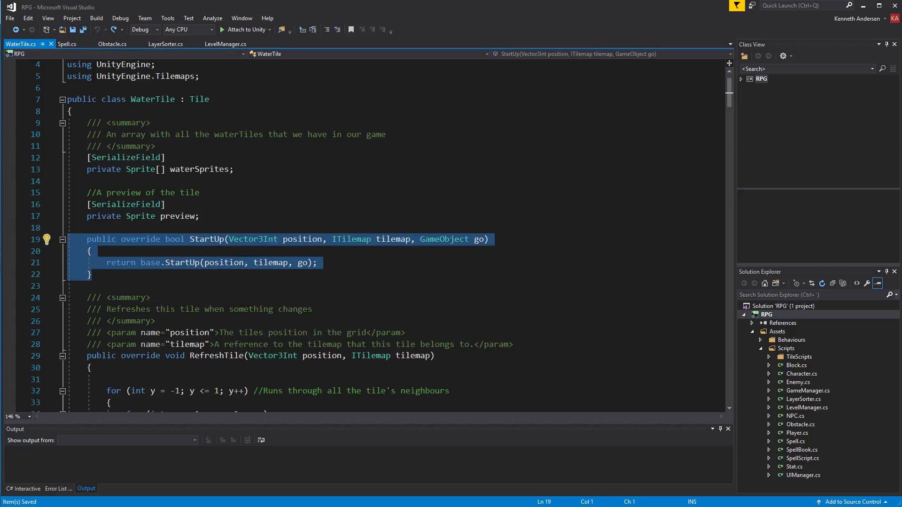
- Switch to Unity, open the Tile Palette window and dock it next to the Inspector and Services
key("alt+Tab")
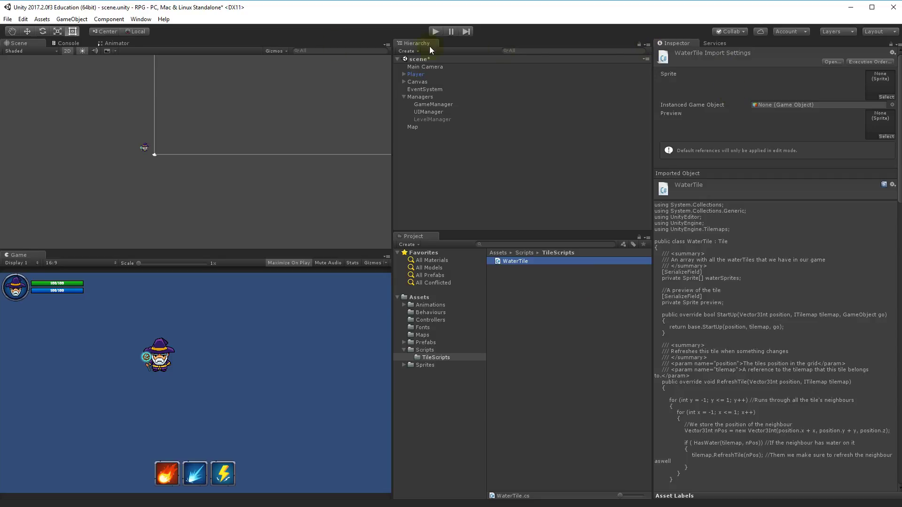
left_click(142, 21)
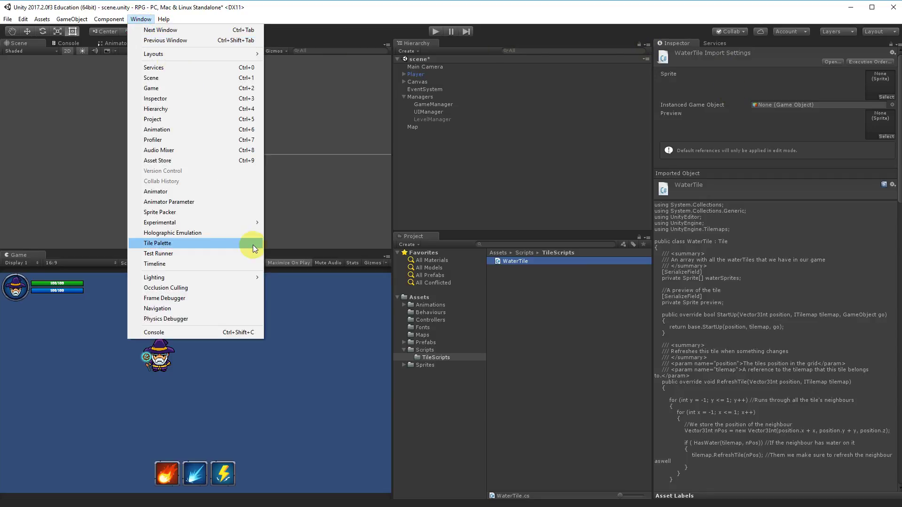
left_click(175, 244)
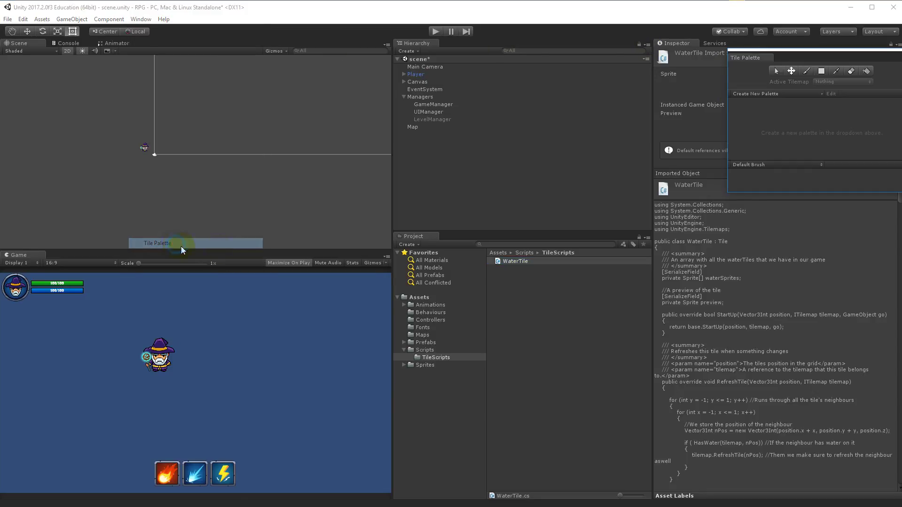
left_click_drag(748, 58, 757, 45)
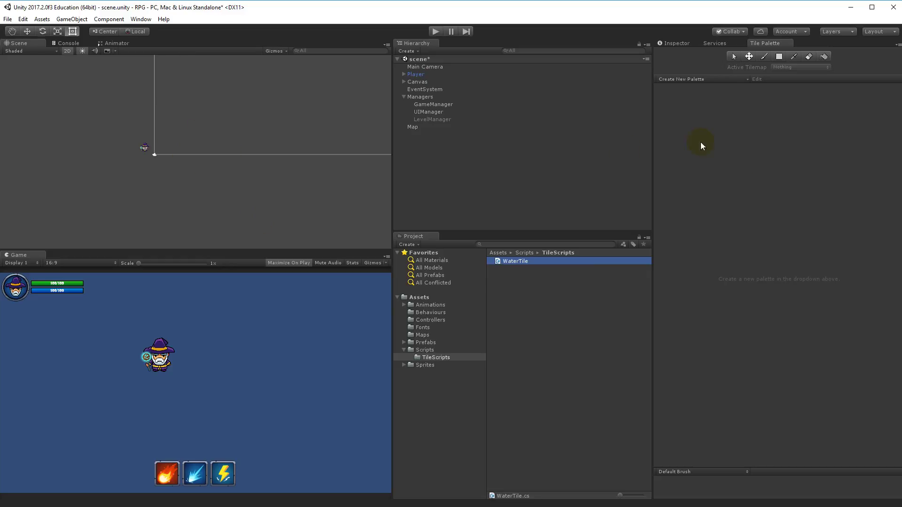
- Start creating a new tile palette named Tiles
left_click(691, 80)
left_click(757, 99)
type("Tiles")
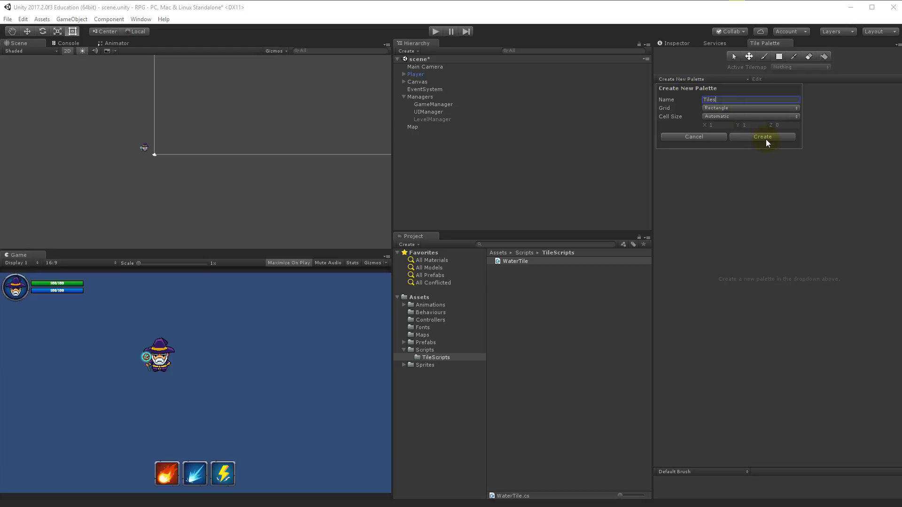
left_click(765, 138)
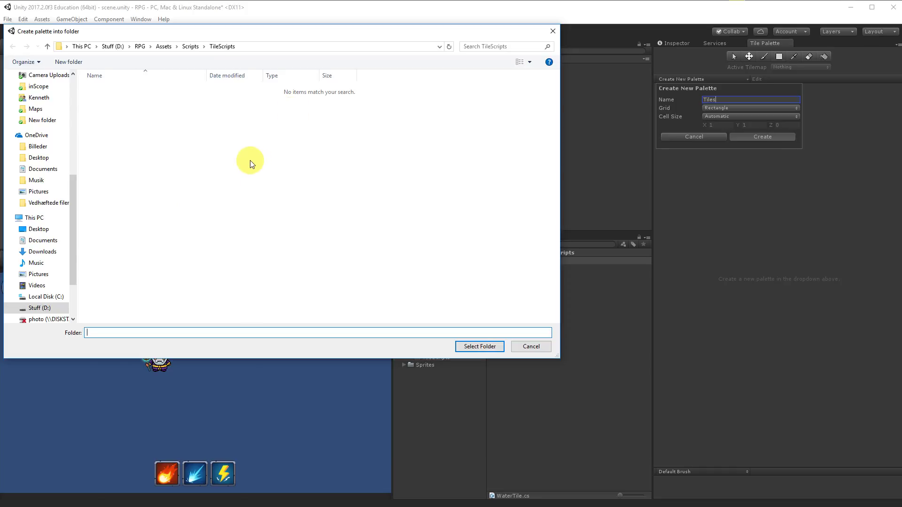
- Create a folder named Palettes in the project's Assets folder for storing the palette
left_click(164, 46)
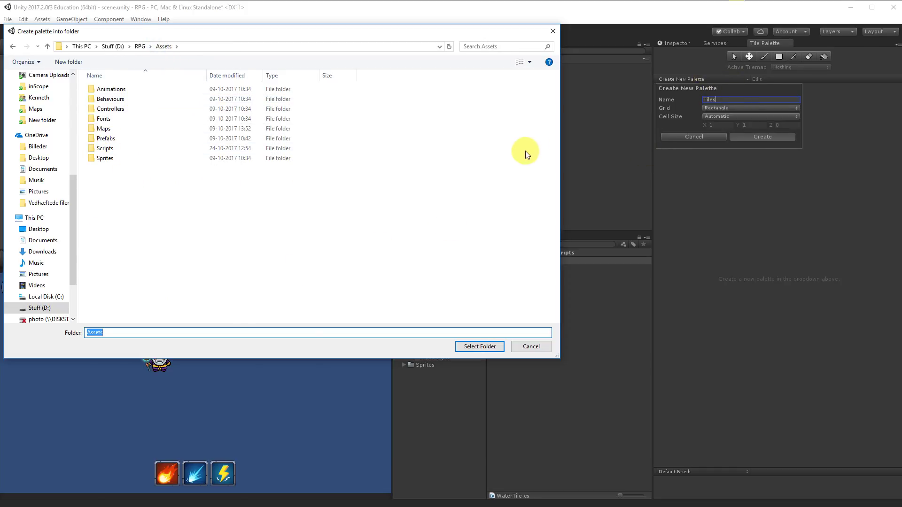
right_click(112, 180)
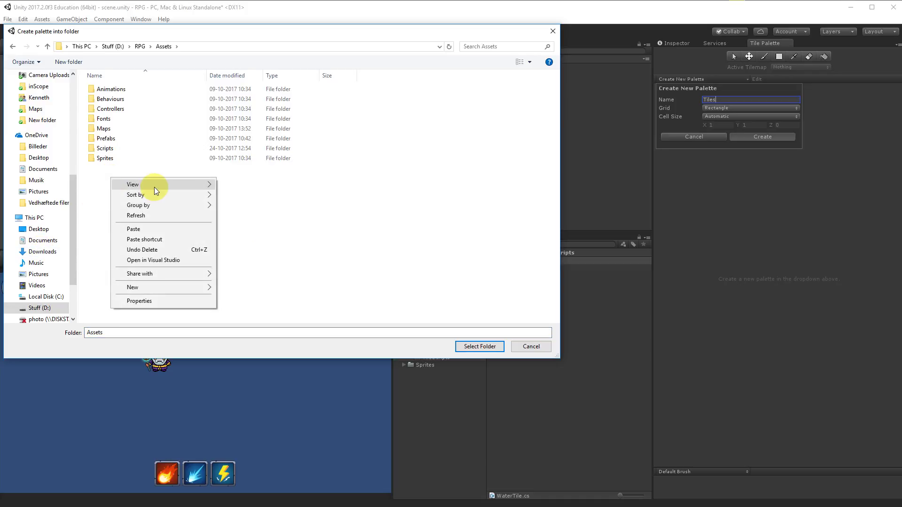
mouse_move(160, 288)
left_click(269, 287)
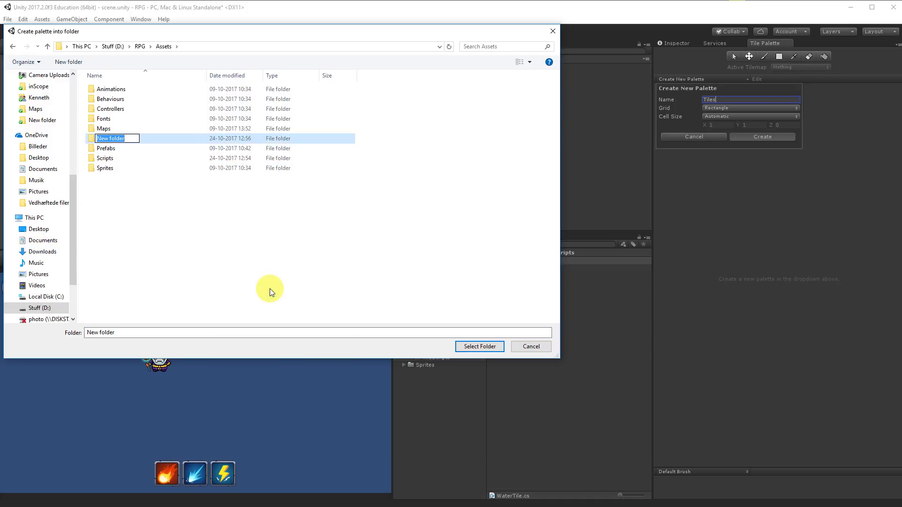
type("Pallet")
key("BackSpace")
key("BackSpace")
key("BackSpace")
key("BackSpace")
type("lettes")
key("Return")
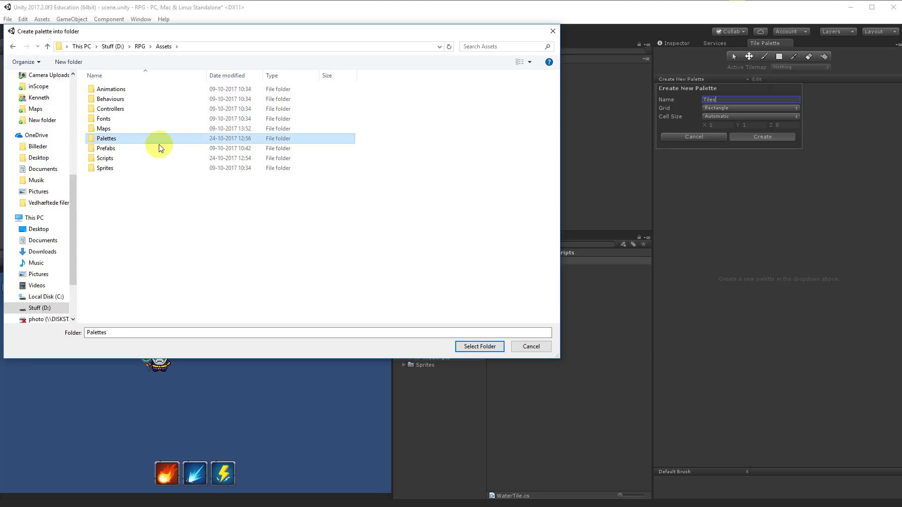
- Save the palette into the Palettes folder and select its Tiles prefab in the project
double_click(131, 139)
left_click(469, 346)
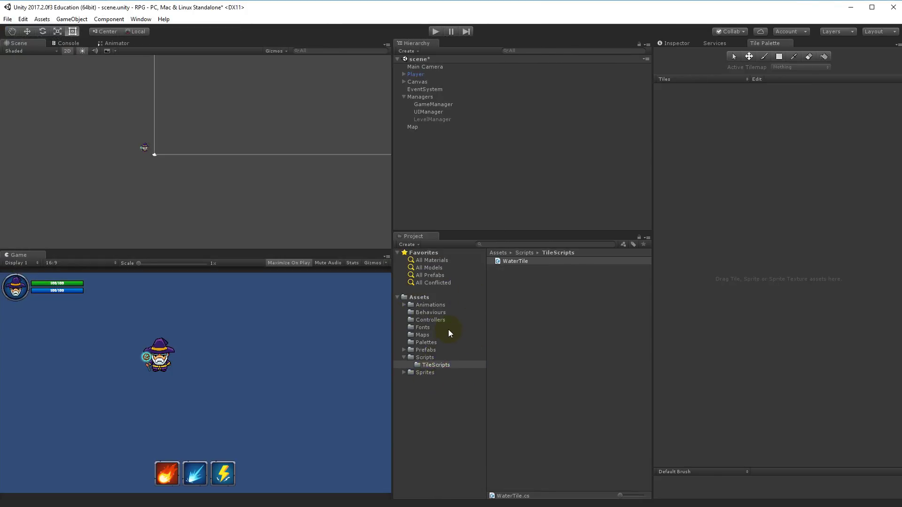
left_click(426, 342)
left_click(499, 261)
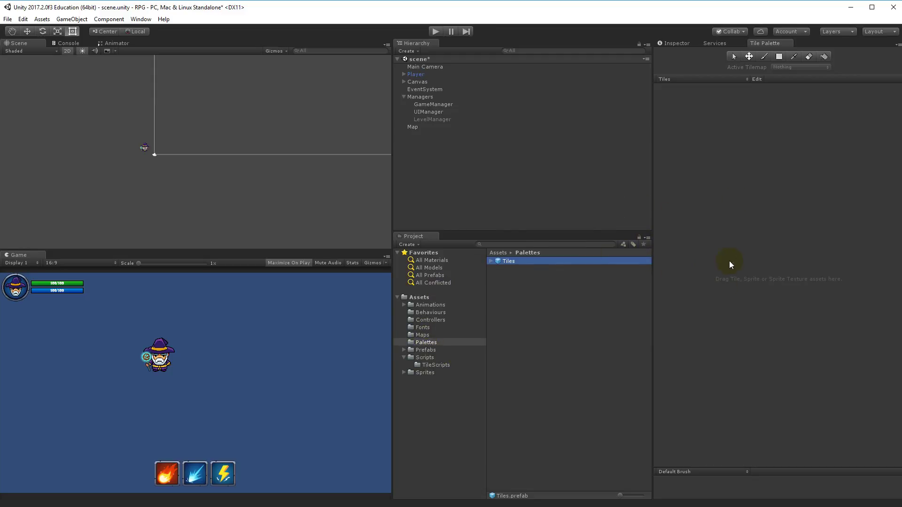
- Open the Enviroment/EarthTiles sprite folder and add grass_tile_3 to the Tiles palette
left_click(430, 373)
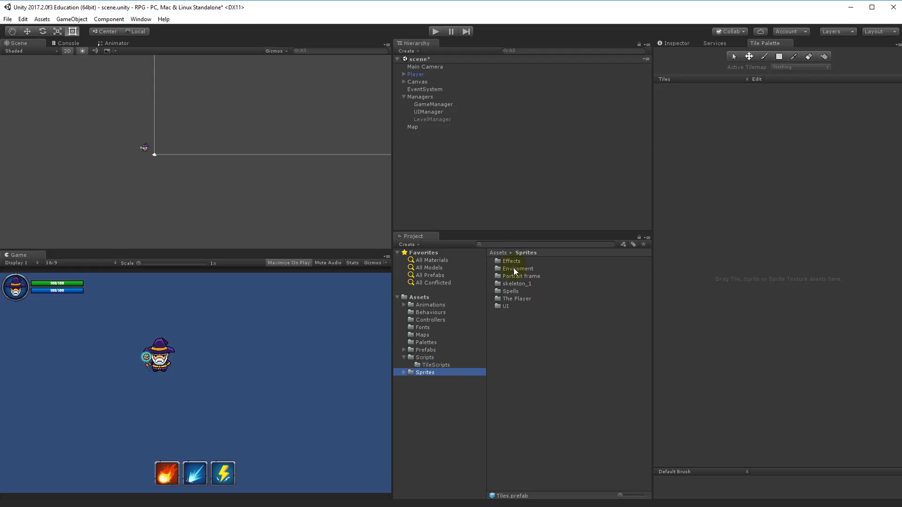
double_click(514, 269)
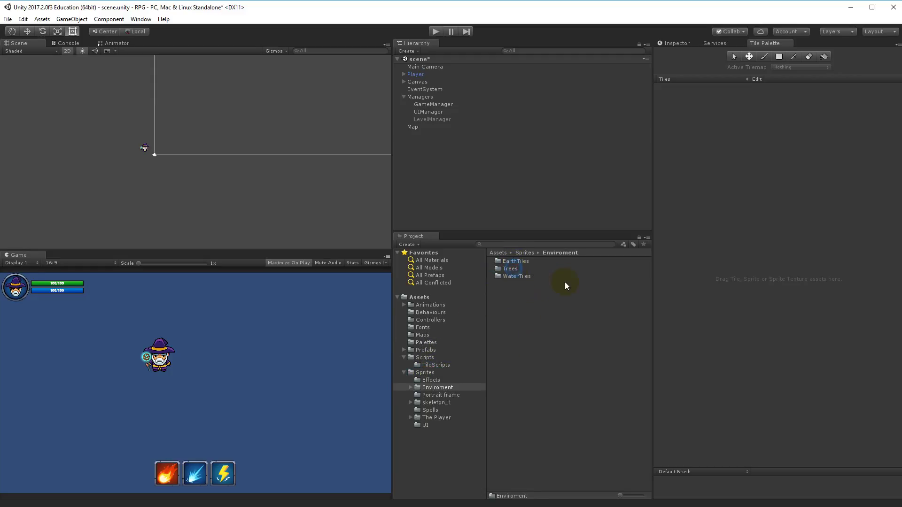
double_click(514, 261)
left_click(521, 285)
left_click(517, 277)
left_click(515, 285)
left_click_drag(514, 289, 714, 243)
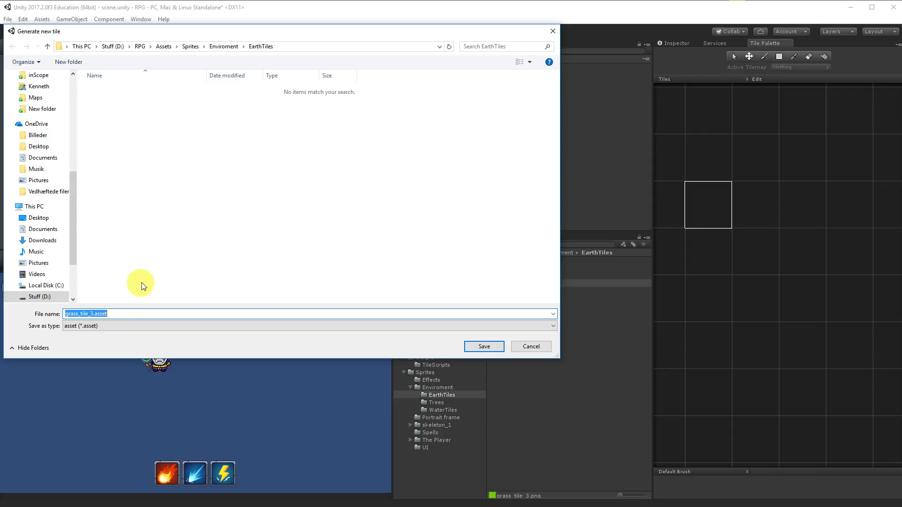
- Create a folder named TileAssets in the project's Assets folder for the generated tile
left_click(163, 46)
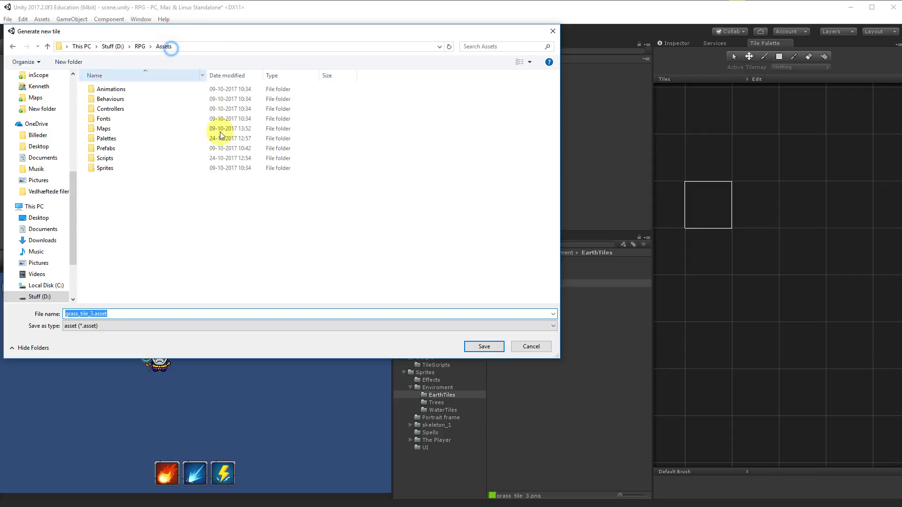
right_click(140, 210)
mouse_move(202, 317)
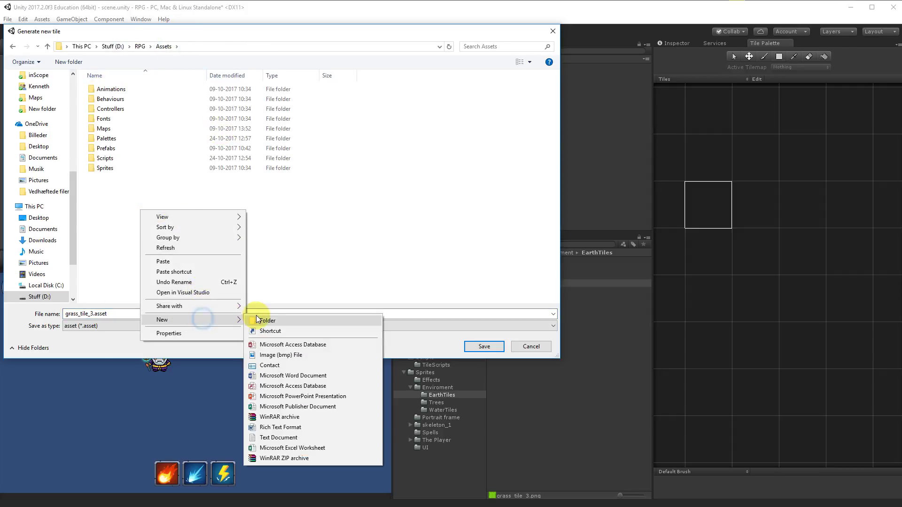
left_click(267, 315)
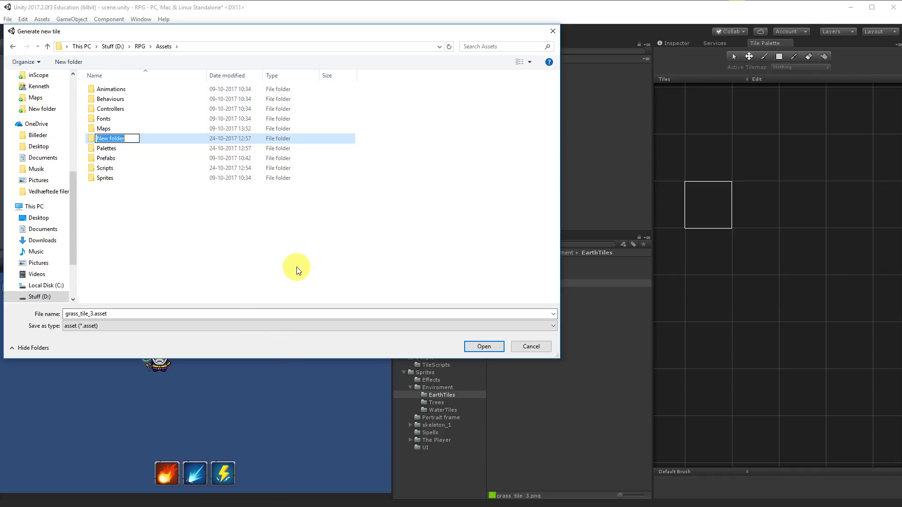
key("BackSpace")
type("Pallet")
key("BackSpace")
key("BackSpace")
key("BackSpace")
key("BackSpace")
key("BackSpace")
type("TileAssets")
key("Return")
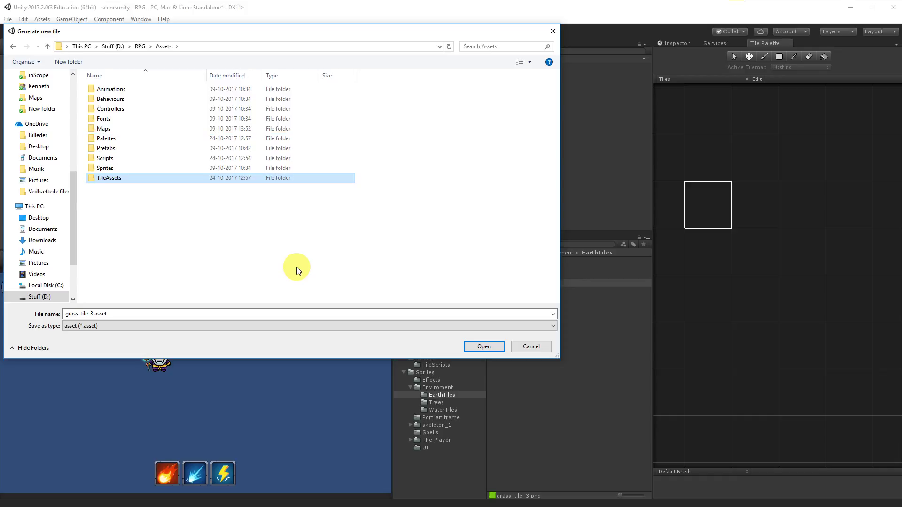
- Save grass_tile_3.asset into the TileAssets folder and check how the grass tile lines up with the palette cells
double_click(169, 178)
left_click(475, 347)
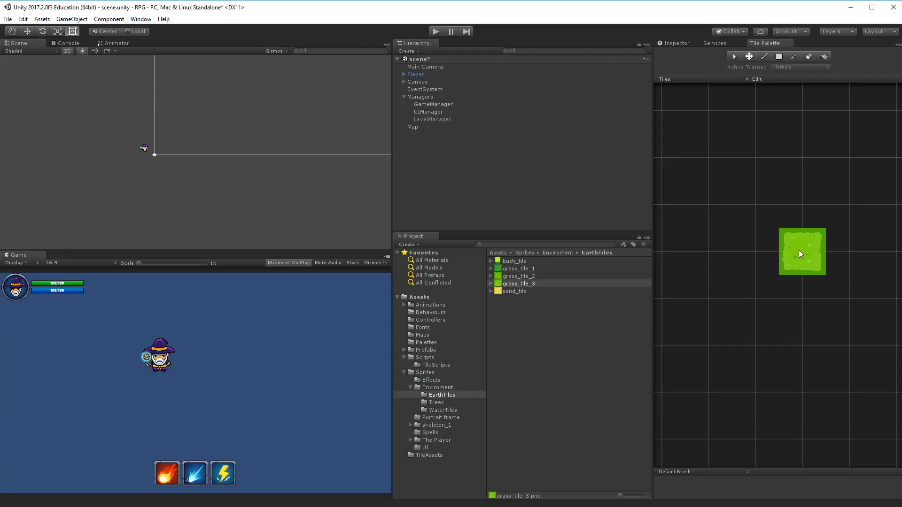
left_click(782, 224)
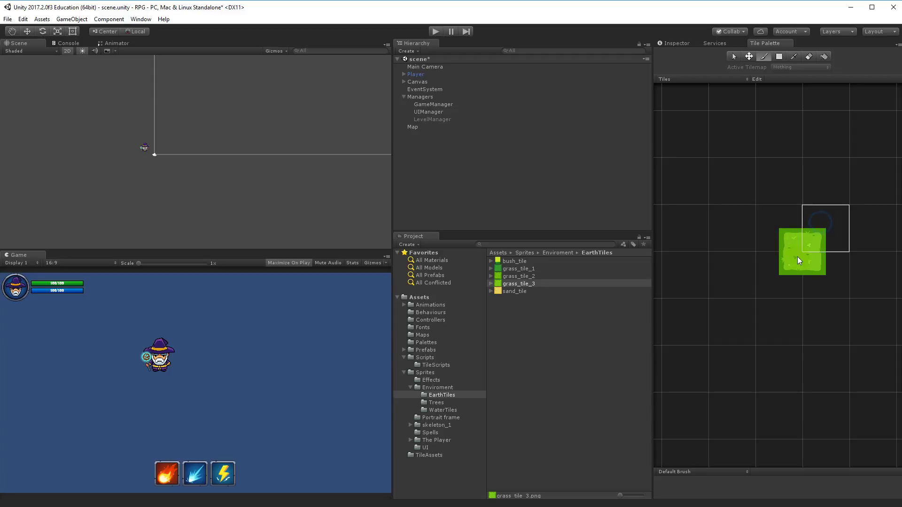
left_click(767, 224)
left_click(831, 225)
- Set the grass_tile_3 sprite's pivot to Center, apply it and return to the tile palette
left_click(589, 283)
left_click(674, 44)
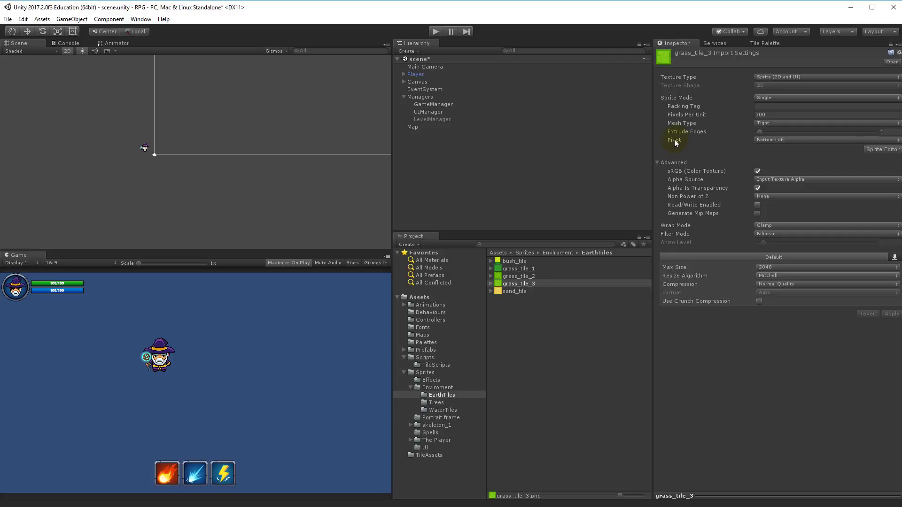
left_click(785, 139)
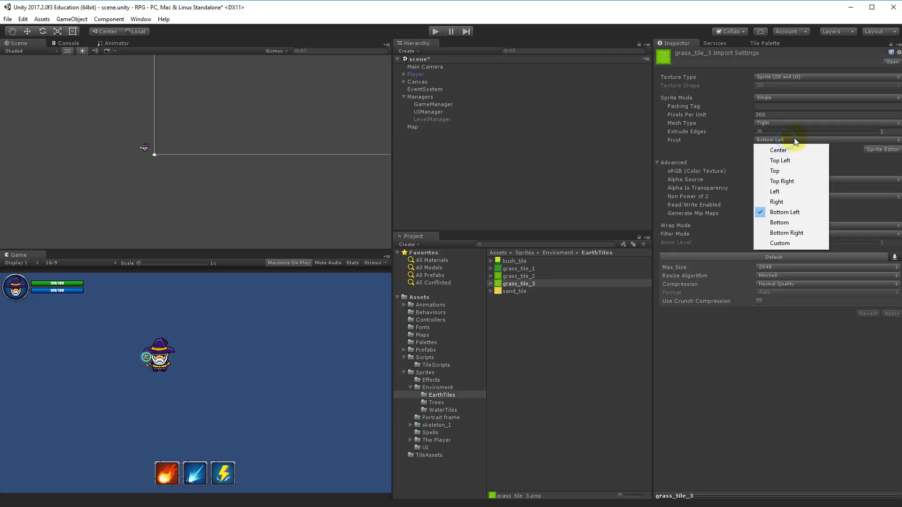
left_click(792, 151)
left_click(892, 316)
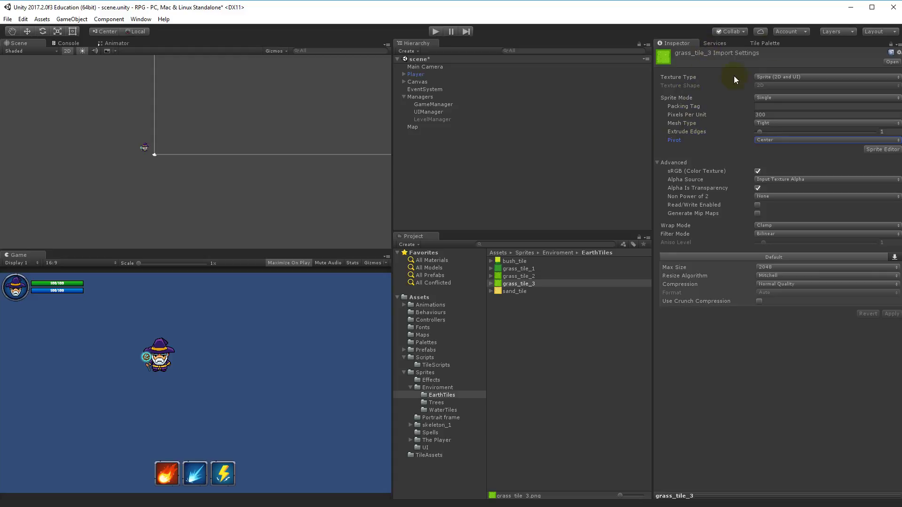
left_click(765, 43)
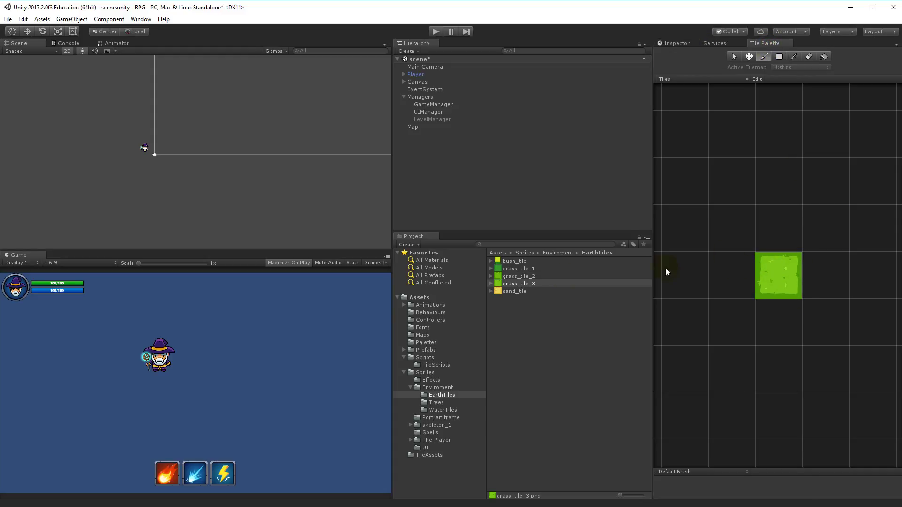
- Select all five EarthTiles sprites, set their pivot to Center and apply the import settings
left_click(514, 291)
left_click(514, 261, "shift")
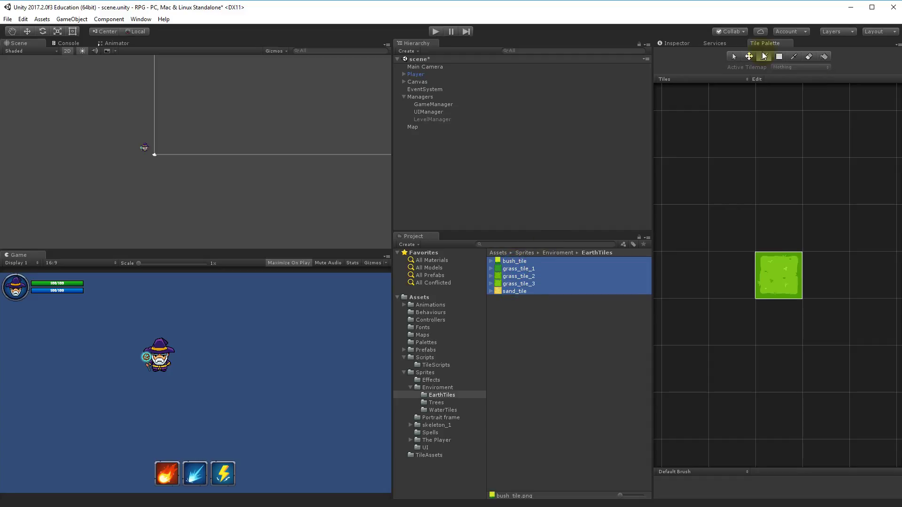
left_click(679, 43)
left_click(770, 140)
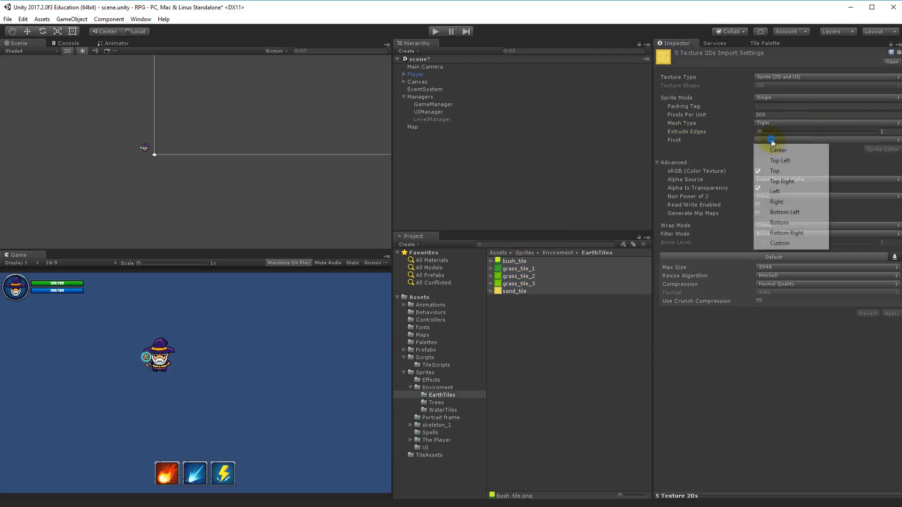
left_click(793, 142)
left_click(891, 314)
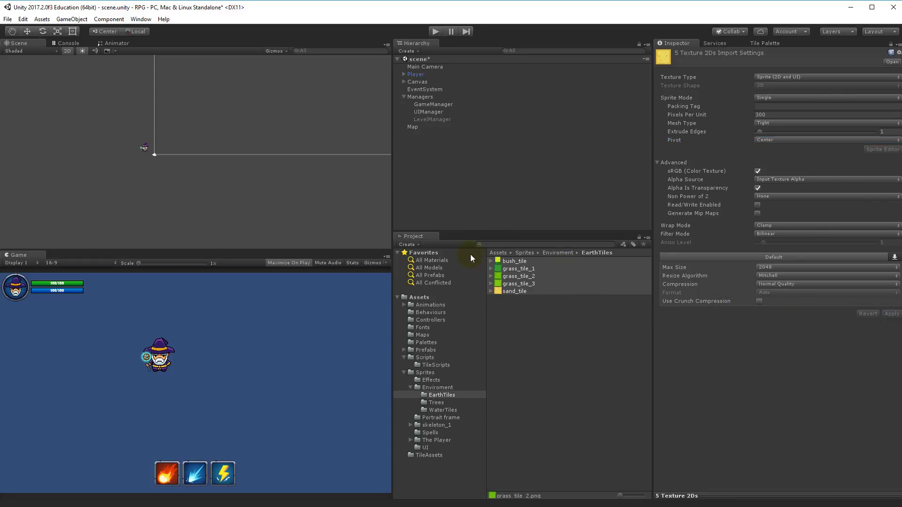
left_click(715, 43)
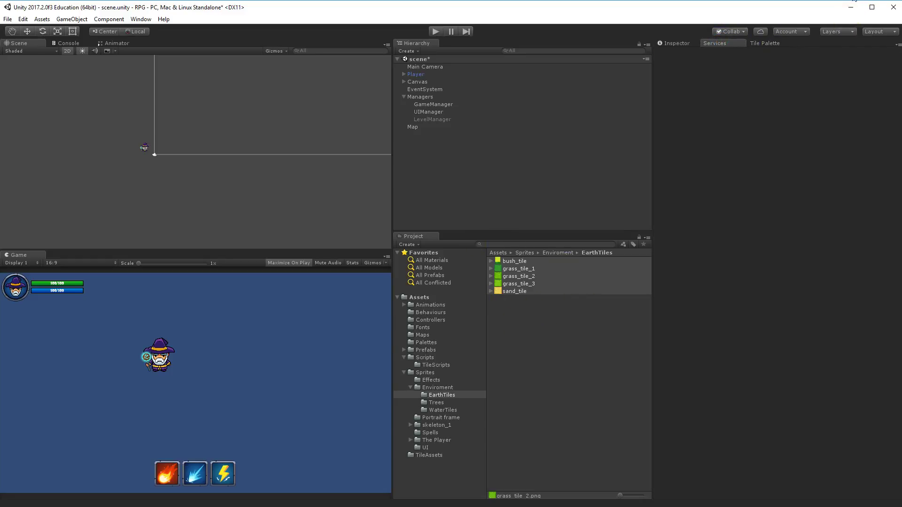
left_click(673, 44)
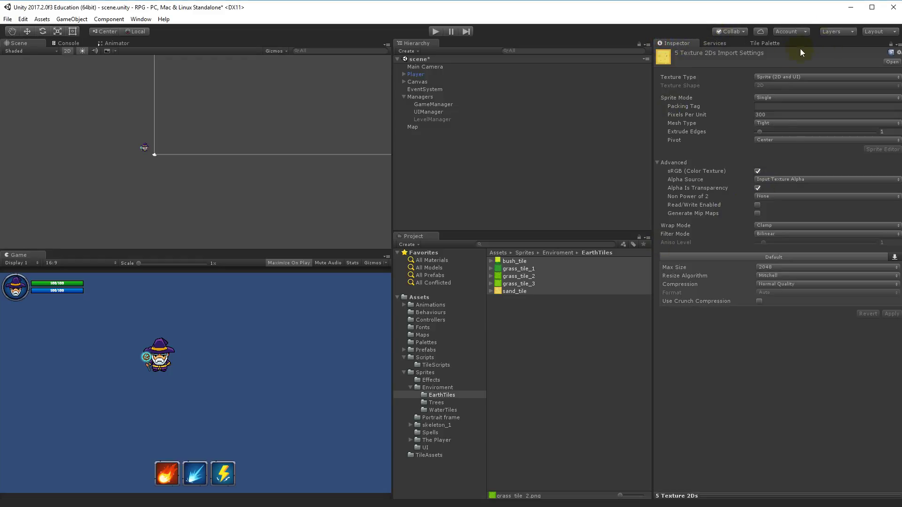
- Add sand_tile to the palette beside the grass tile, saving its asset in the TileAssets folder
left_click(764, 44)
left_click_drag(515, 290, 739, 265)
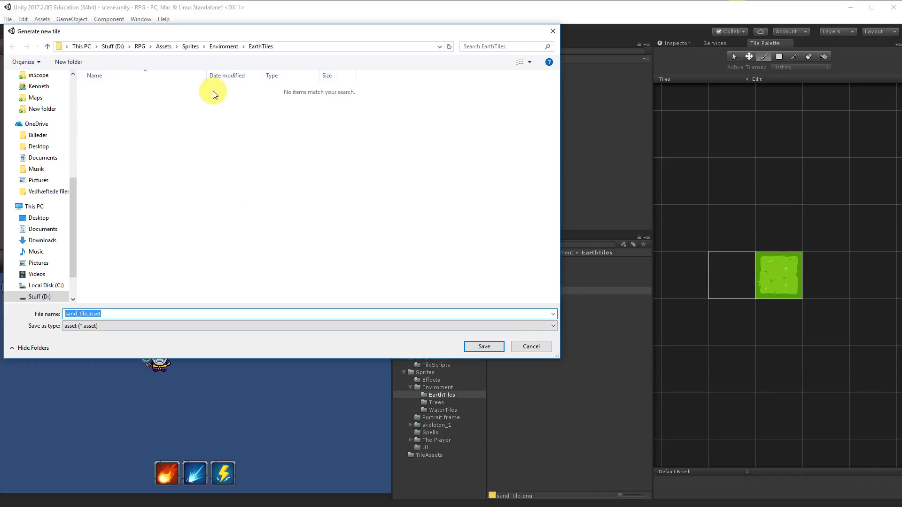
left_click(162, 47)
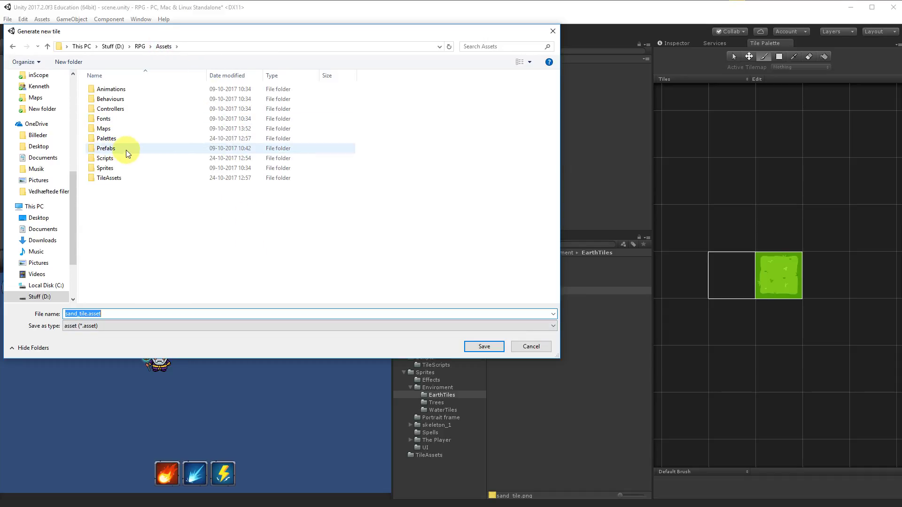
double_click(123, 178)
left_click(484, 346)
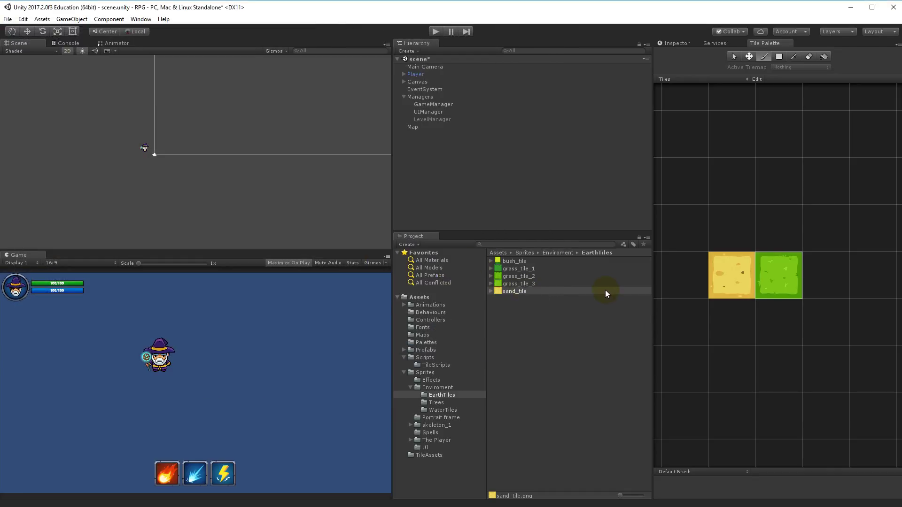
- Create a 2D Tilemap object in the scene
middle_click_drag(308, 156, 341, 157)
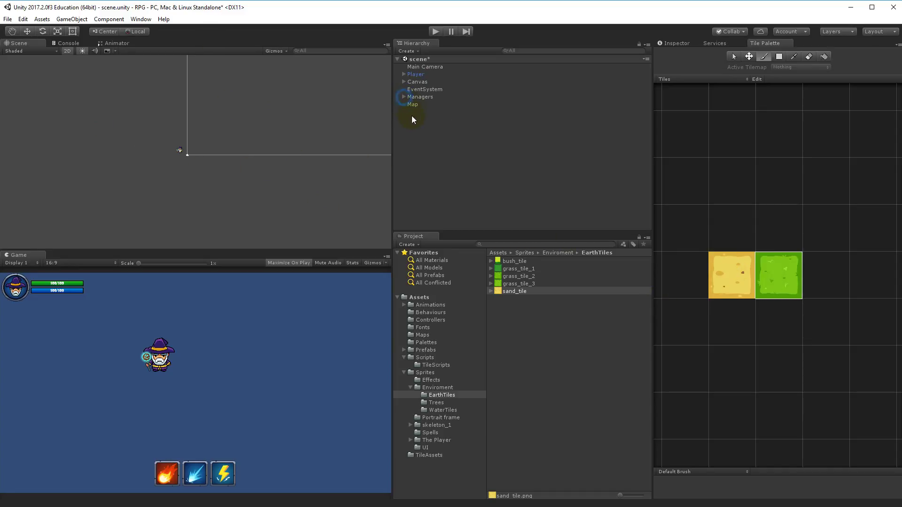
left_click(407, 51)
mouse_move(451, 92)
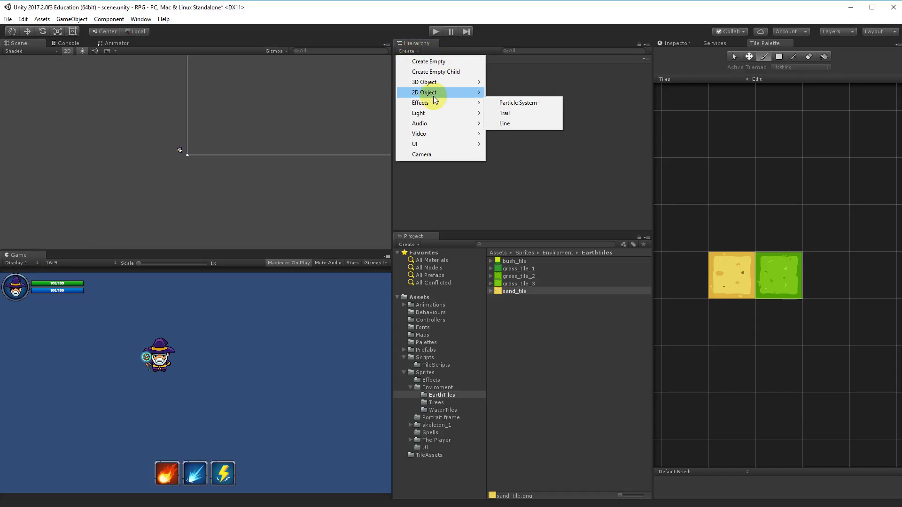
left_click(514, 103)
- Expand the new Grid object and rename its child tilemap as Ground
left_click(405, 111)
left_click(422, 120)
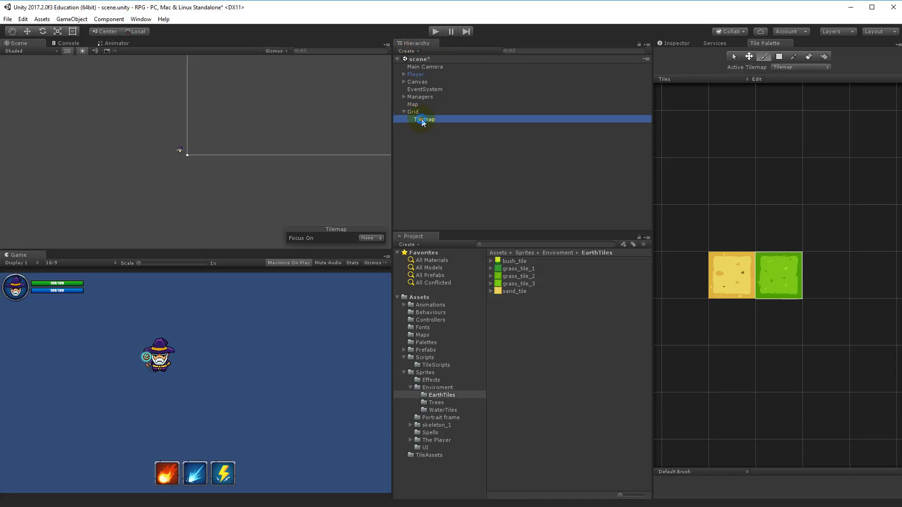
left_click(429, 121)
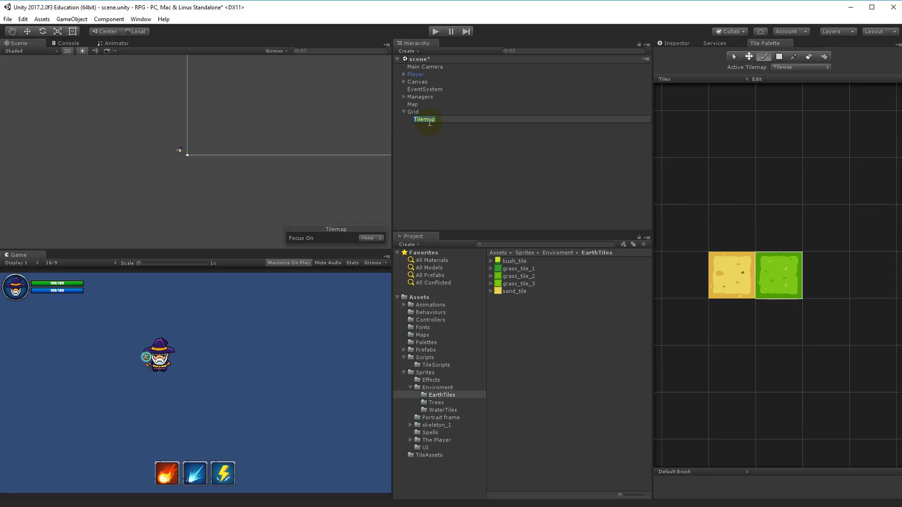
type("Ground")
key("Return")
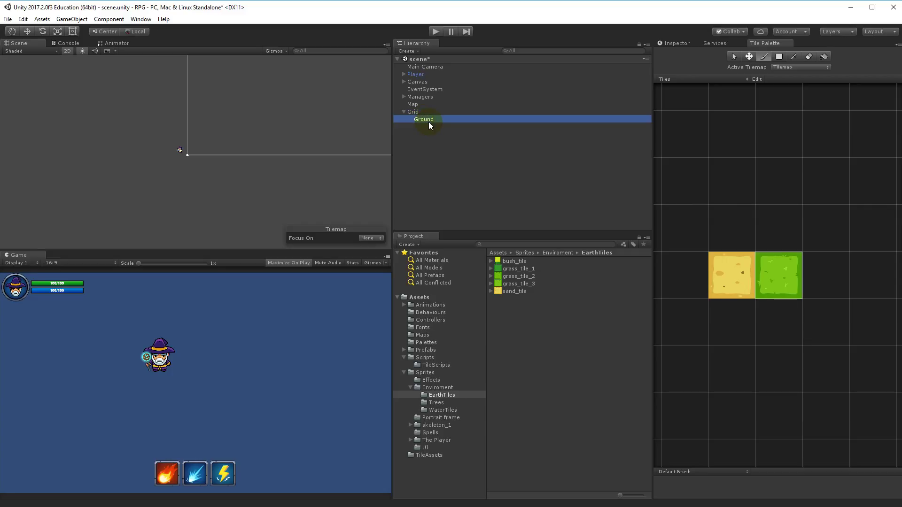
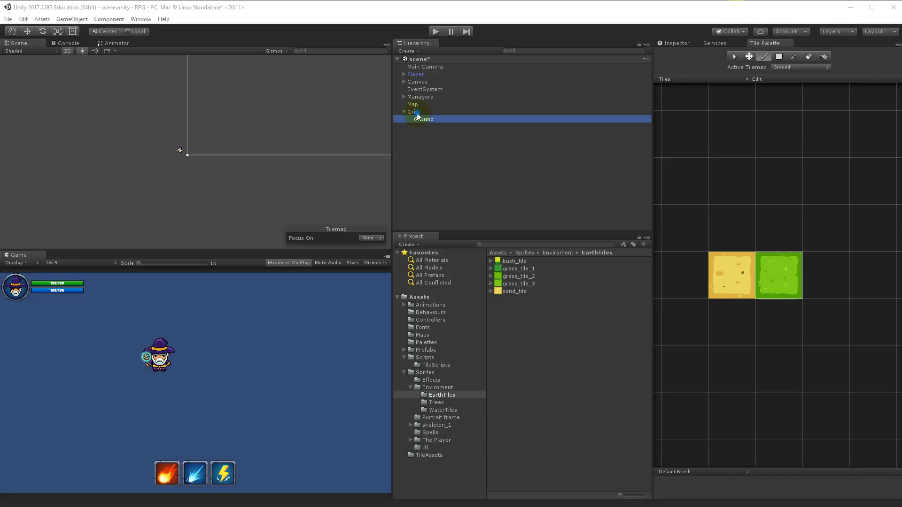
- Set the scene view to focus on Tilemap and turn on the Show Grid gizmo
left_click(371, 238)
left_click(382, 258)
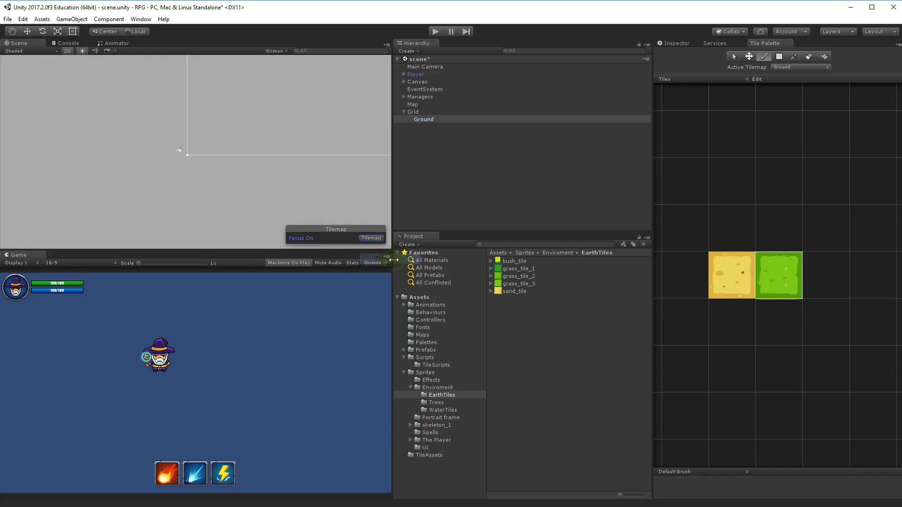
scroll(190, 169, "up", 3)
scroll(188, 145, "up", 2)
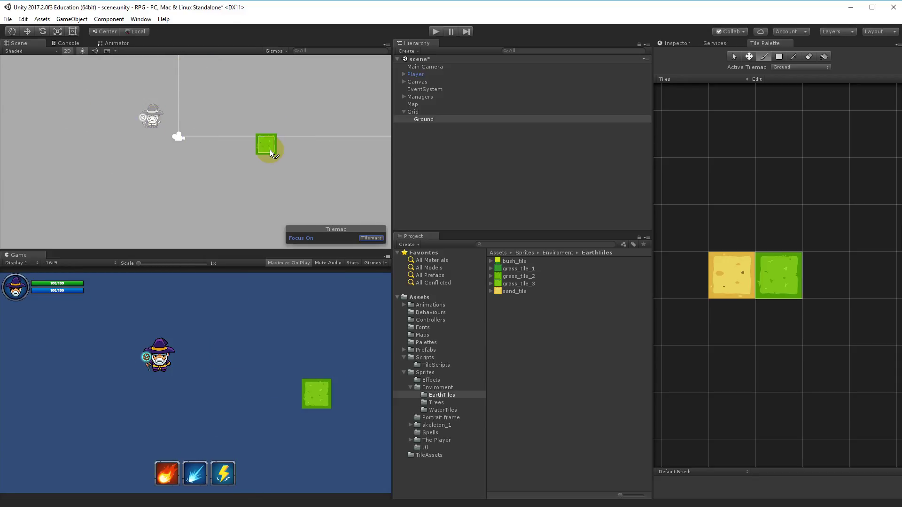
left_click(275, 51)
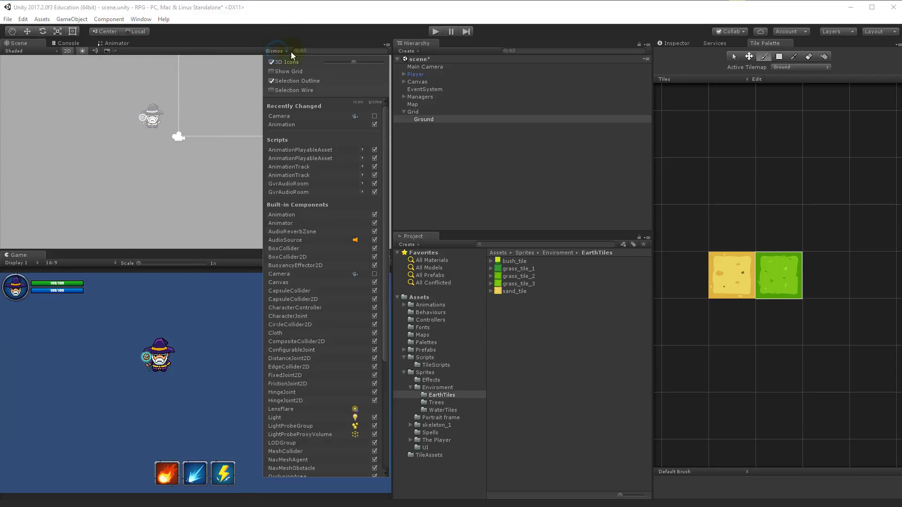
left_click(271, 71)
left_click(278, 52)
- Paint a block of grass tiles six wide and two high on the Ground tilemap, beside the camera
scroll(237, 136, "up", 2)
scroll(235, 141, "up", 3)
mouse_move(225, 84)
left_mouse_down()
mouse_move(285, 93)
mouse_move(208, 98)
mouse_move(194, 76)
mouse_move(192, 100)
mouse_move(345, 101)
mouse_move(162, 97)
mouse_move(130, 121)
mouse_move(132, 172)
mouse_move(323, 162)
left_mouse_up()
scroll(307, 146, "down", 3)
mouse_move(335, 119)
left_mouse_down()
mouse_move(354, 128)
mouse_move(343, 155)
left_mouse_up()
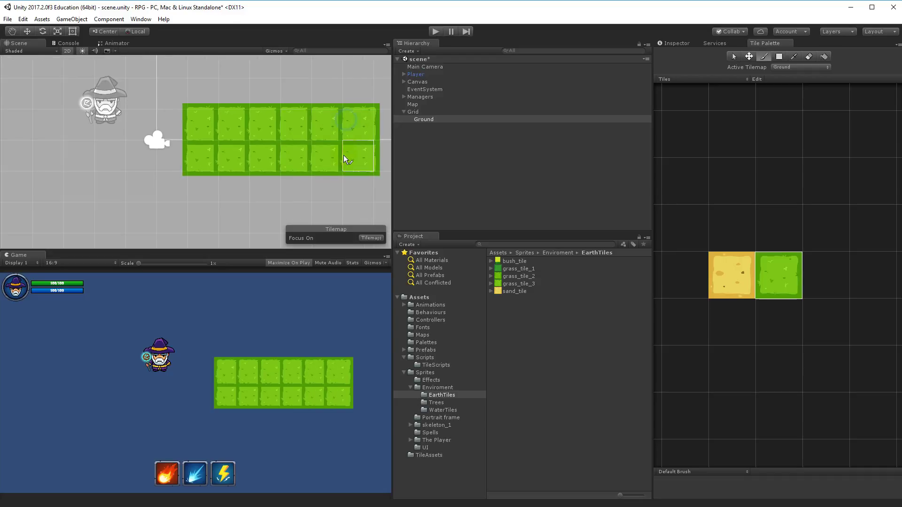
- Select the Grid object and set its X cell size to 1.3
left_click(412, 113)
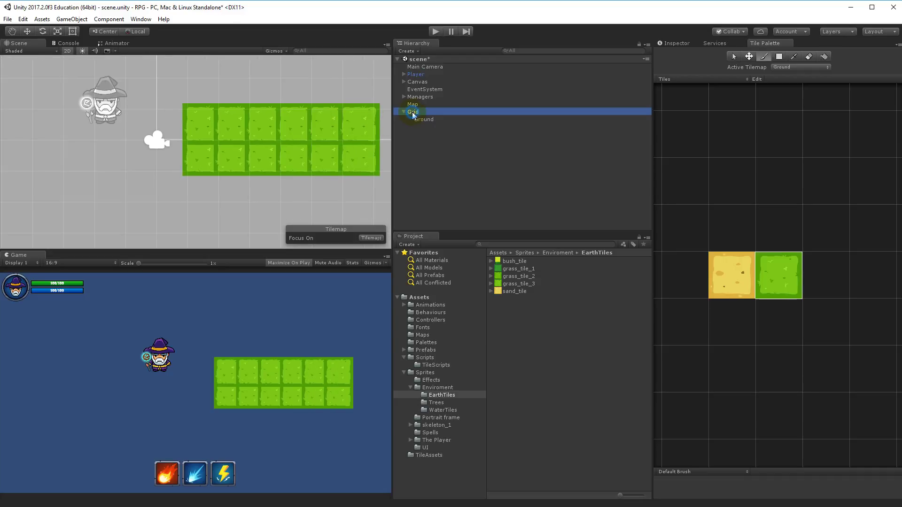
left_click(677, 44)
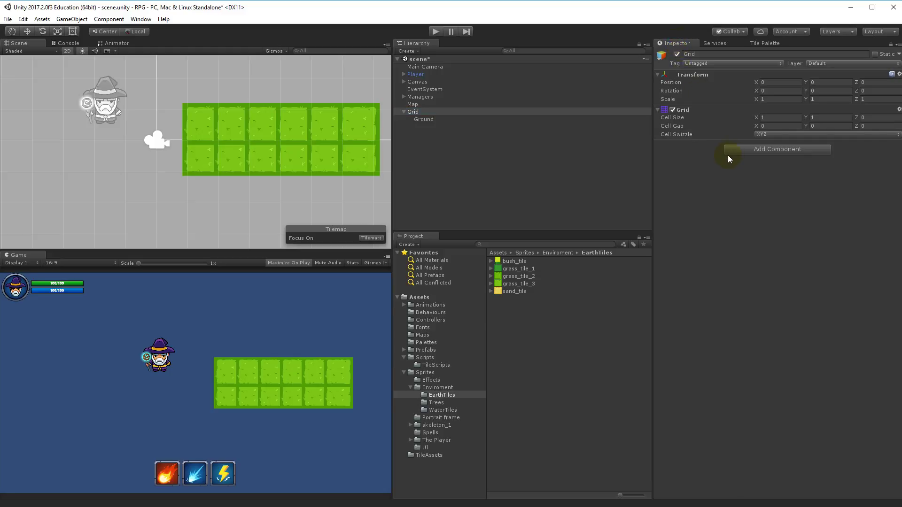
left_click(769, 118)
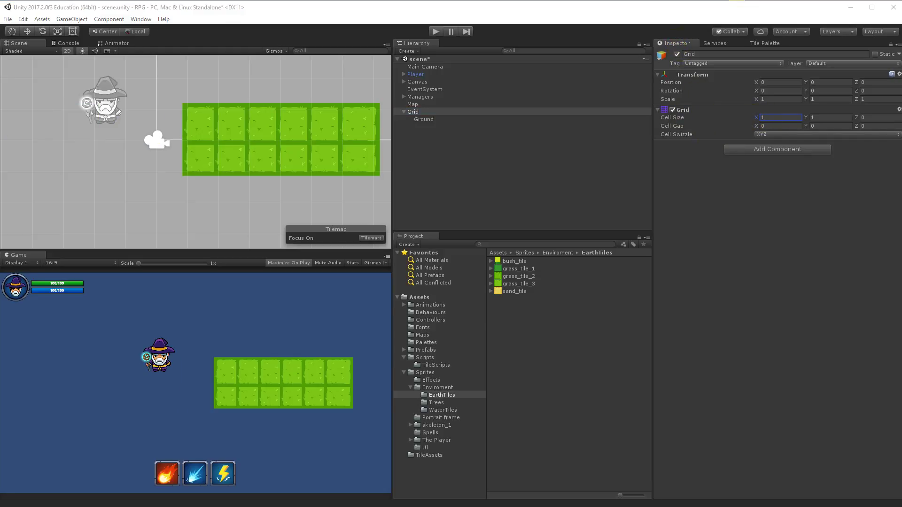
double_click(779, 118)
type("1.3")
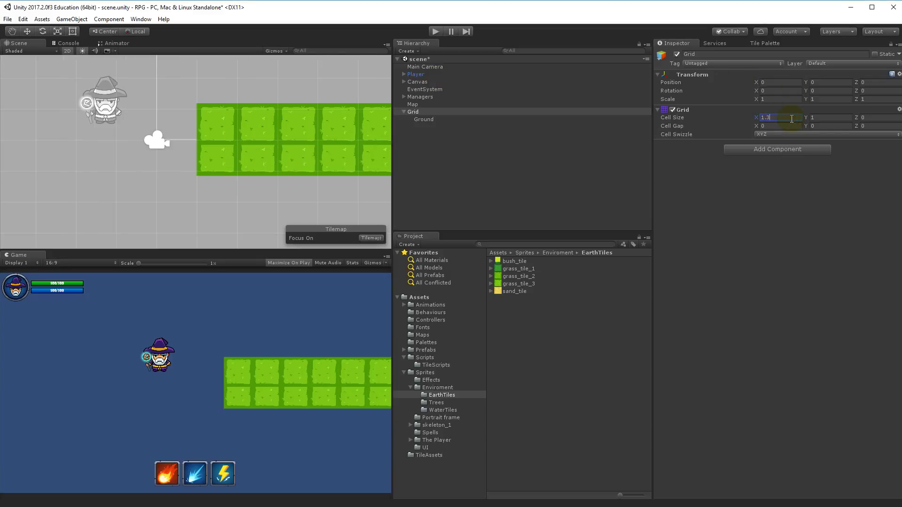
- Set the Grid's Y cell size to 1.3, keeping the X cell size at 1.3
left_click(811, 118)
type("1.3")
scroll(289, 126, "down", 4)
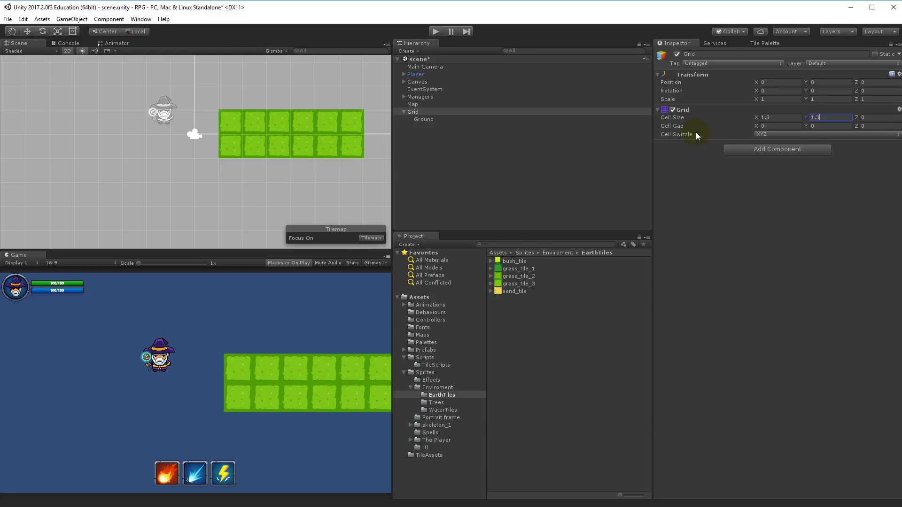
mouse_move(755, 119)
left_mouse_down()
mouse_move(765, 114)
mouse_move(745, 117)
mouse_move(765, 114)
left_mouse_up()
key("ctrl+z")
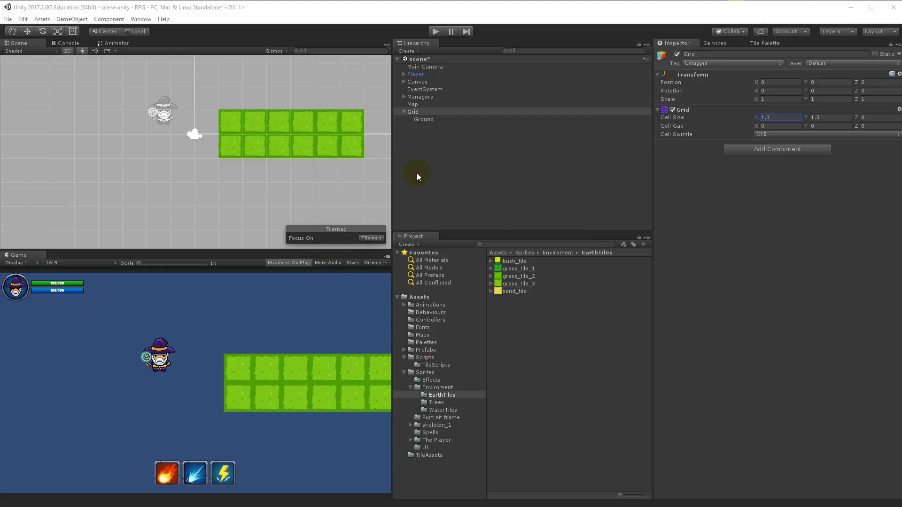
- Fill a large rectangular area around the player with grass tiles on the Ground tilemap, using the box fill tool
left_click(763, 43)
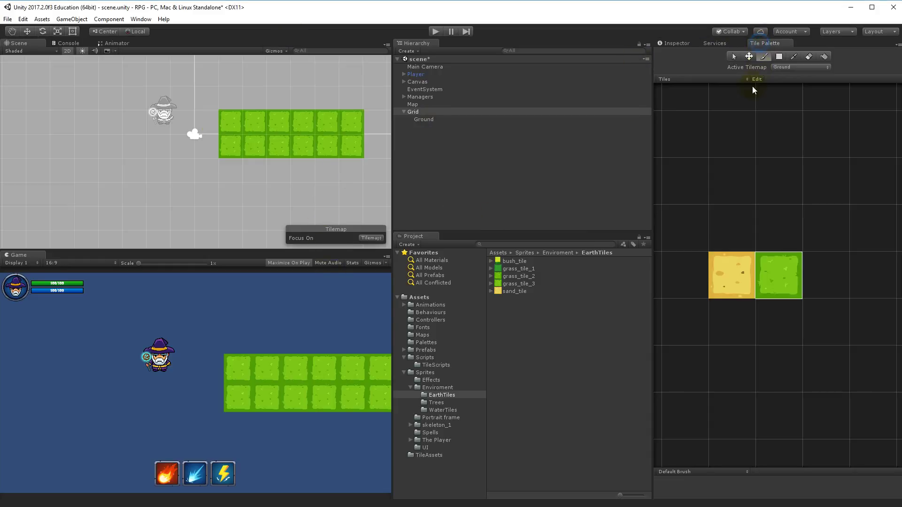
left_click(780, 58)
scroll(127, 139, "down", 10)
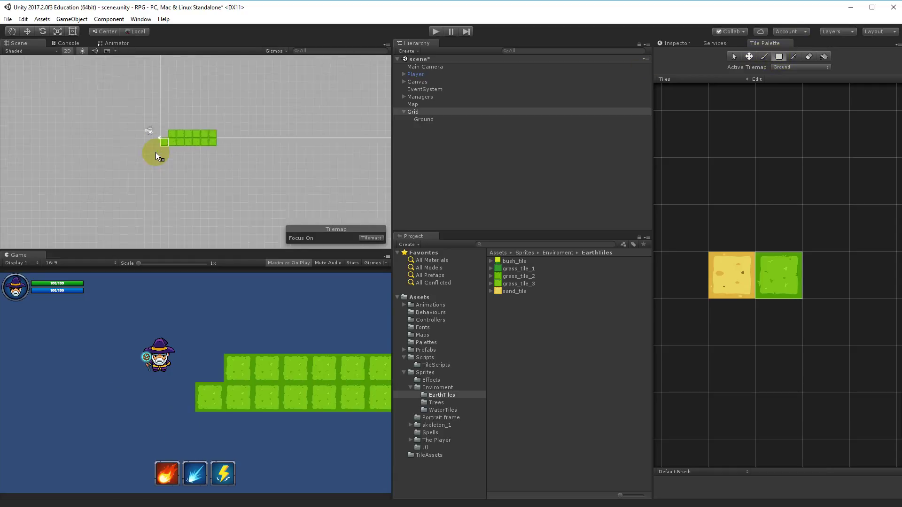
left_click_drag(132, 112, 211, 163)
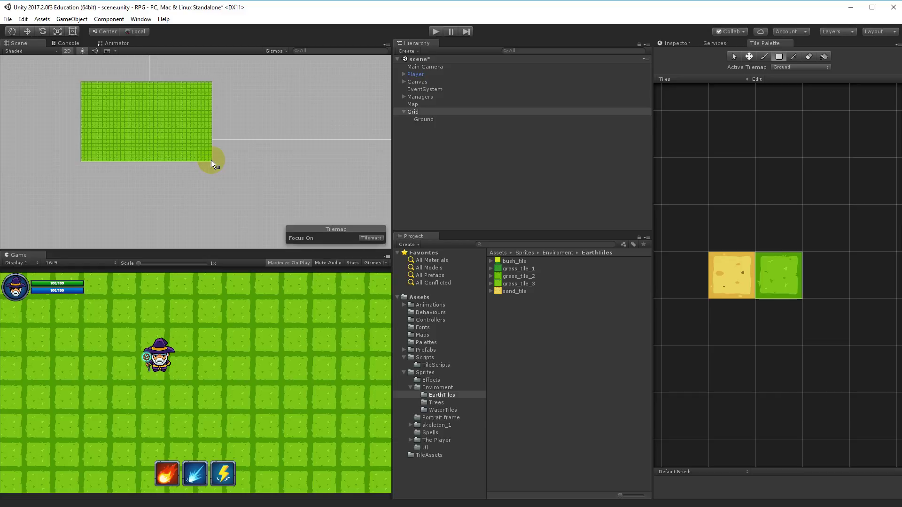
left_click_drag(211, 162, 212, 162)
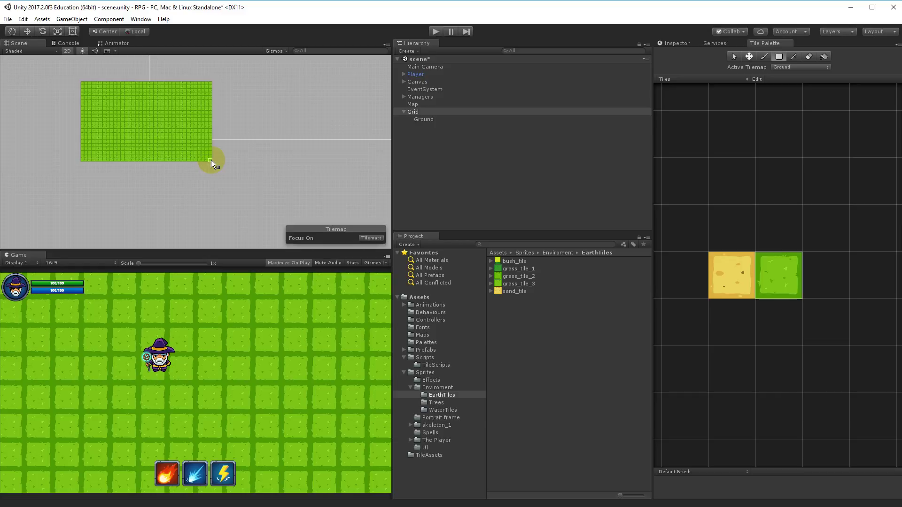
- Switch the scene view's focus to None to examine the player on the grass area, and return the focus to Tilemap
scroll(149, 131, "up", 2)
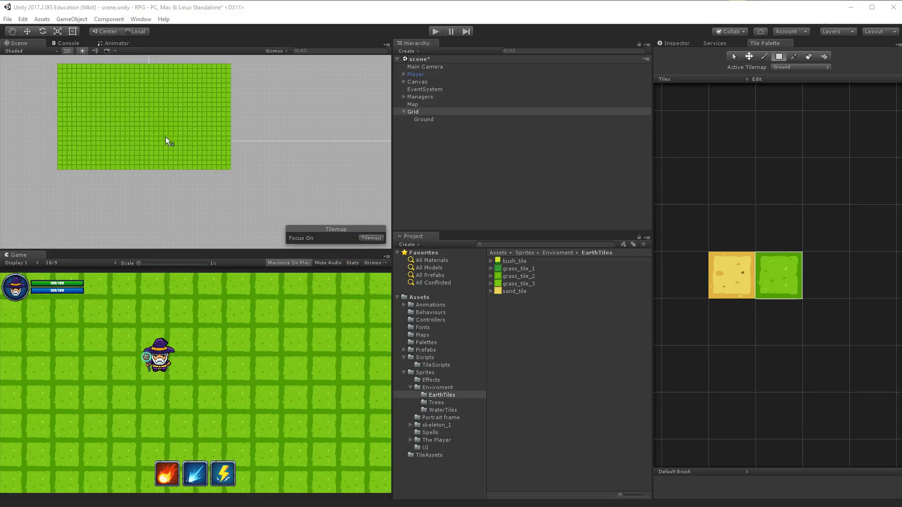
left_click(381, 241)
left_click(375, 246)
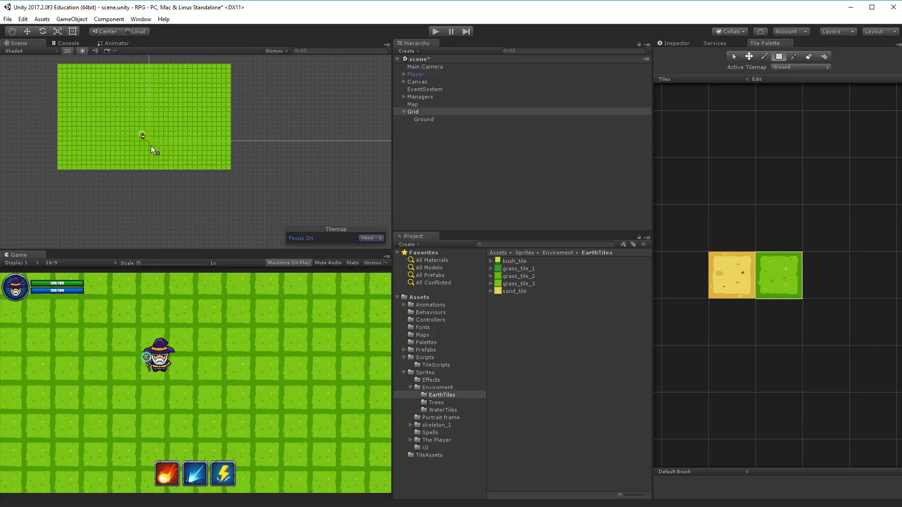
scroll(151, 146, "up", 3)
middle_click_drag(236, 134, 246, 142)
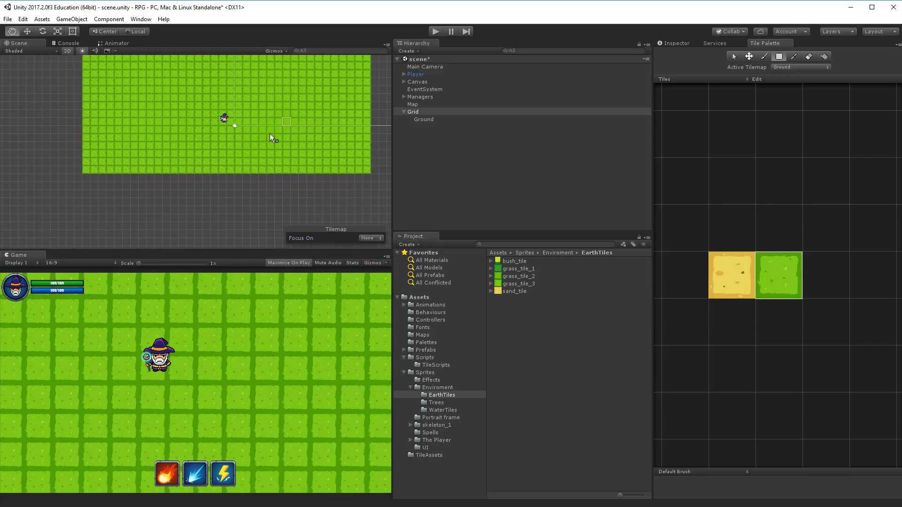
scroll(265, 149, "down", 3)
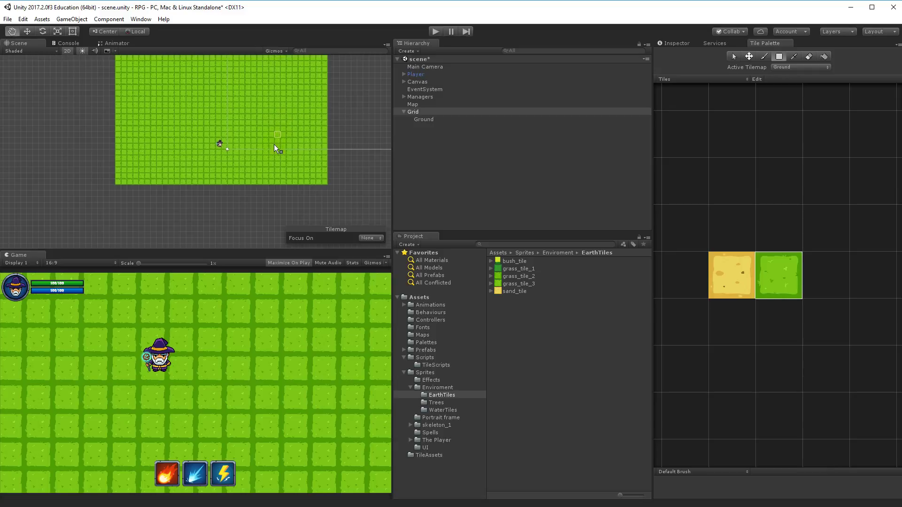
middle_click_drag(274, 144, 262, 160)
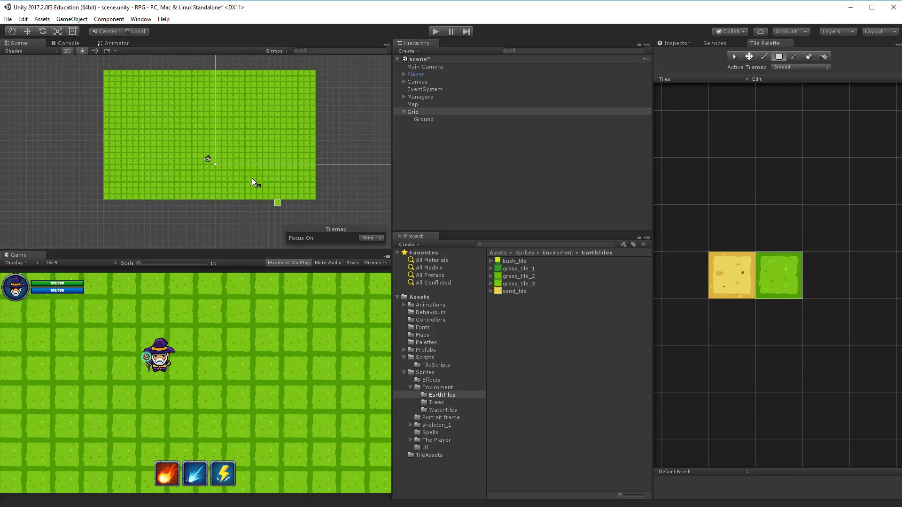
left_click(369, 238)
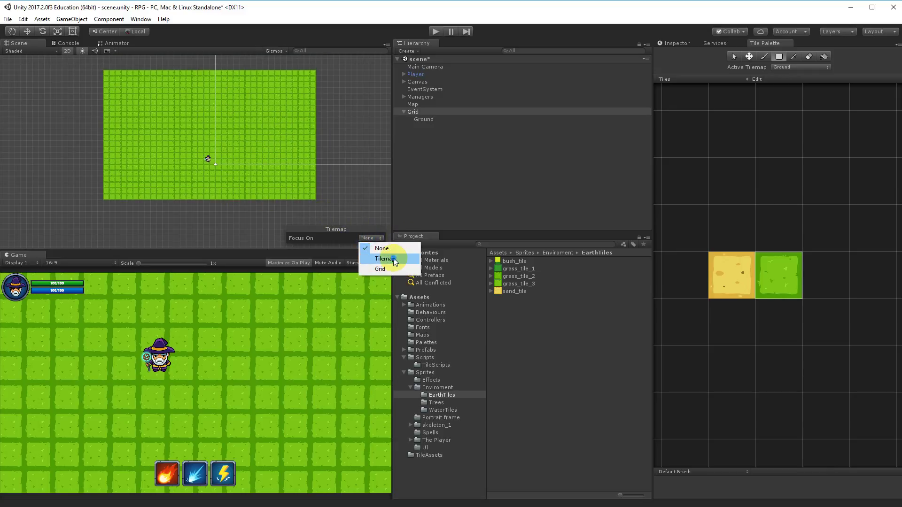
left_click(393, 257)
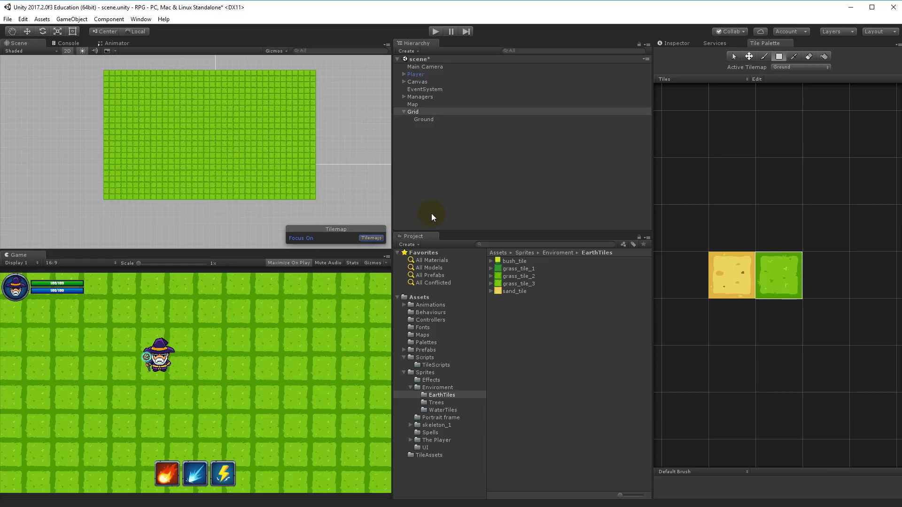
- Paint a branching sand path across the grass on the Ground tilemap and test-run the game
left_click(720, 278)
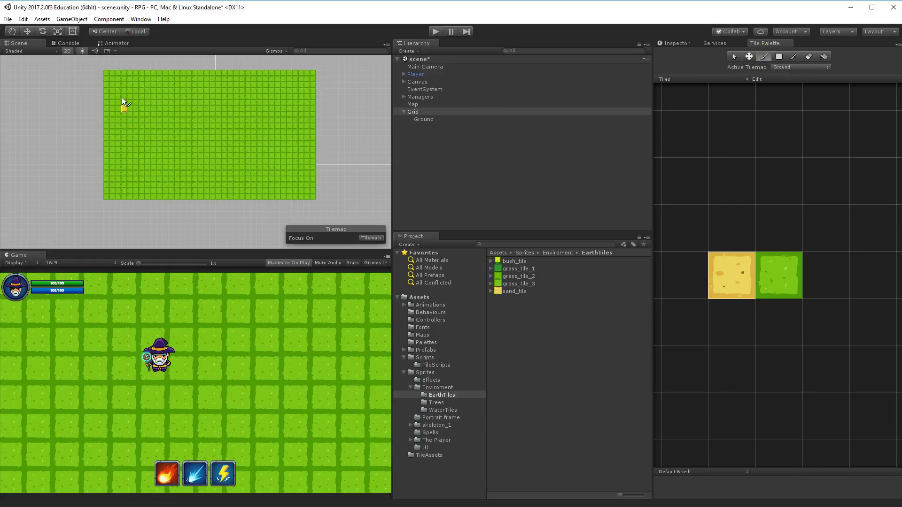
mouse_move(198, 136)
left_mouse_down()
mouse_move(277, 163)
mouse_move(306, 164)
left_mouse_up()
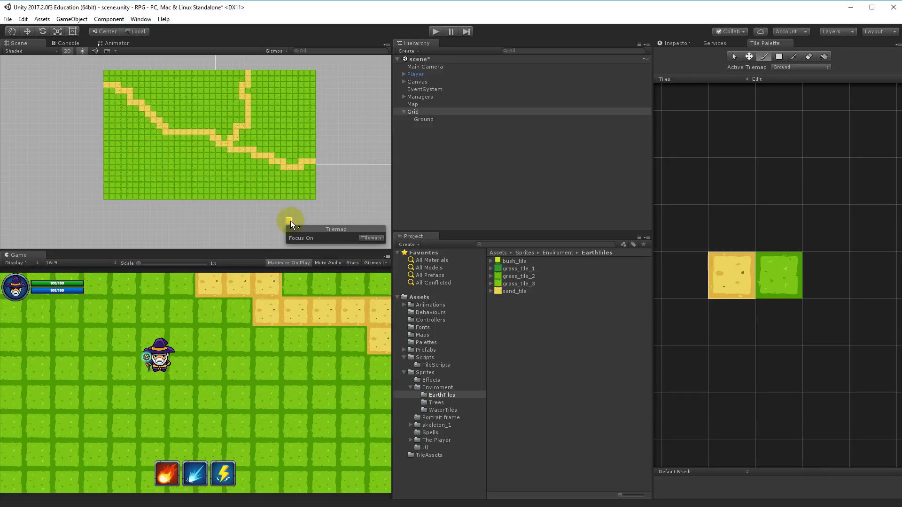
left_click(436, 33)
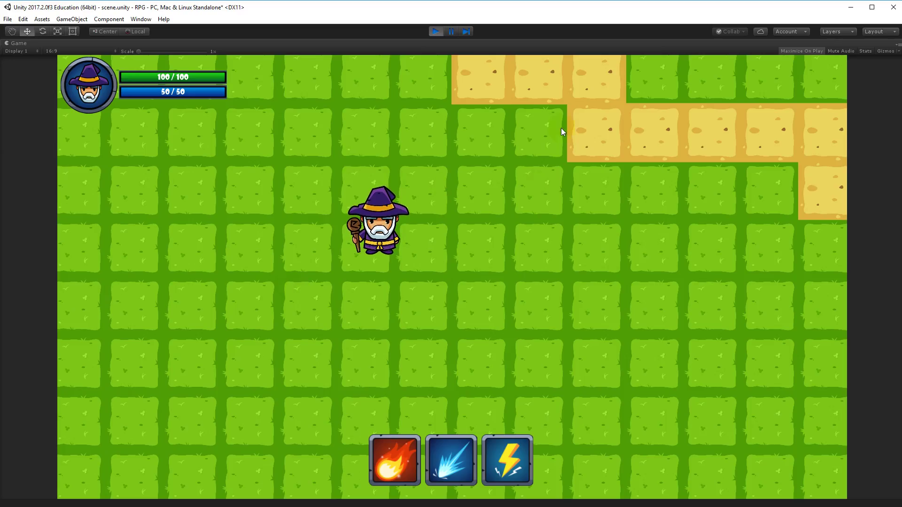
left_click(436, 31)
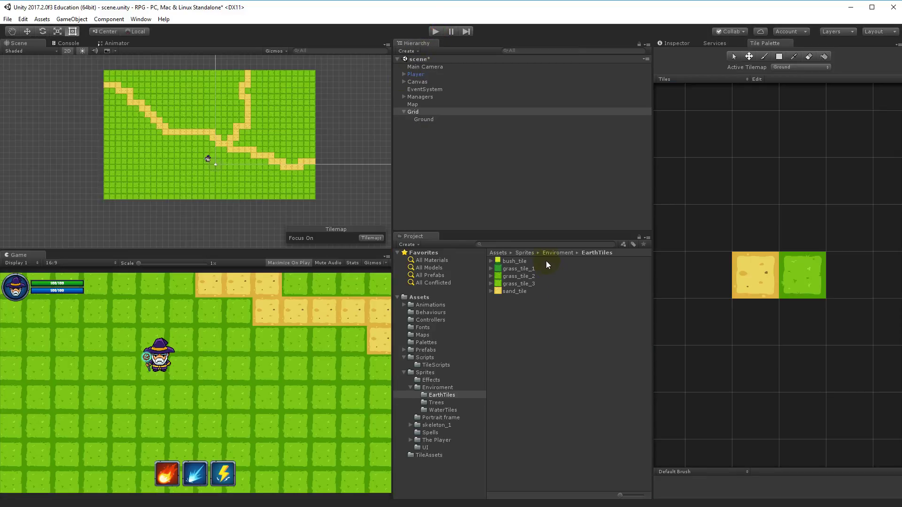
- Open the WaterTile script from the Scripts/TileScripts folder in Visual Studio and look through its code
left_click(410, 387)
left_click(404, 373)
left_click(403, 358)
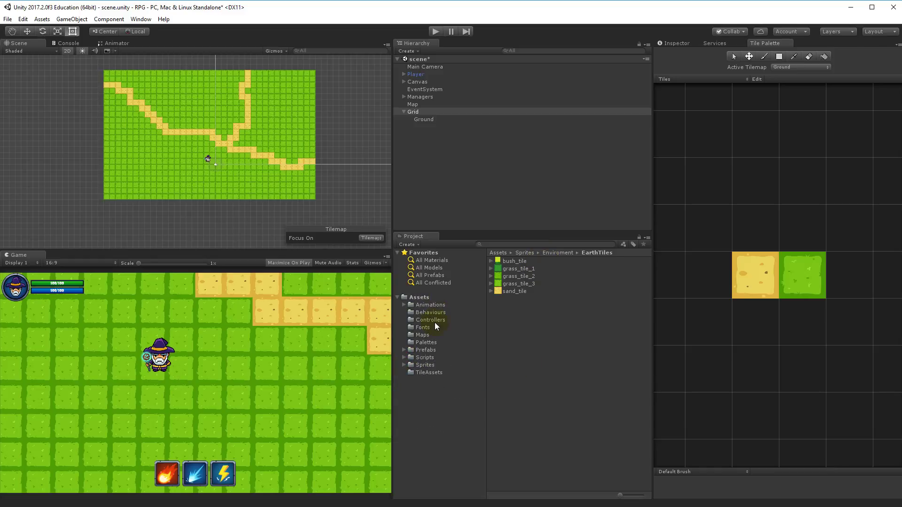
left_click(425, 357)
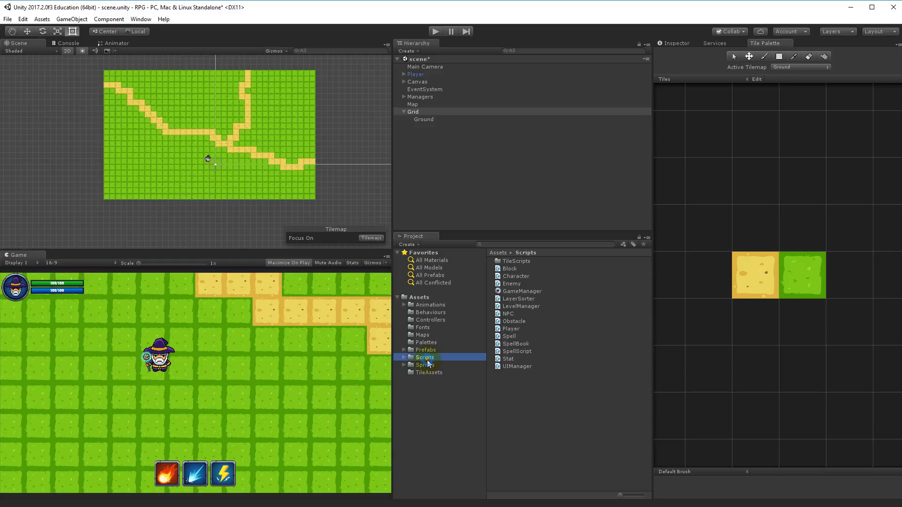
double_click(507, 261)
left_click(510, 263)
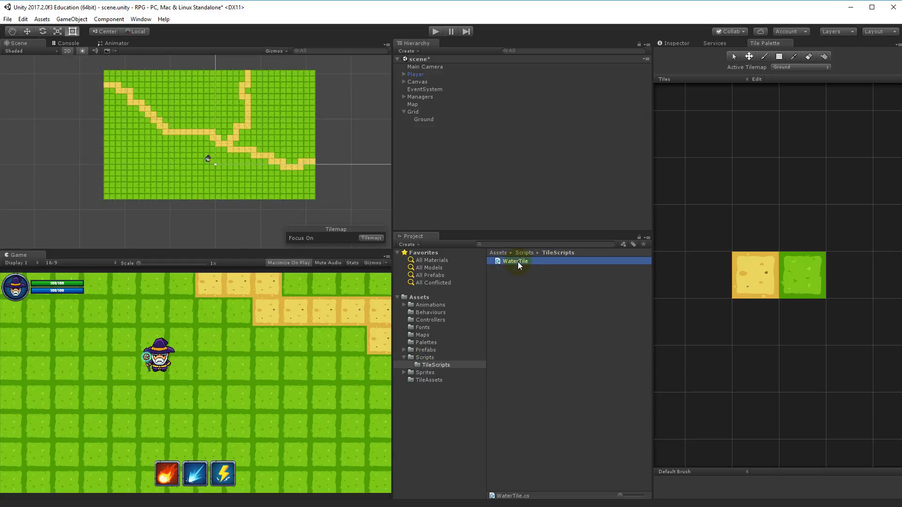
double_click(510, 262)
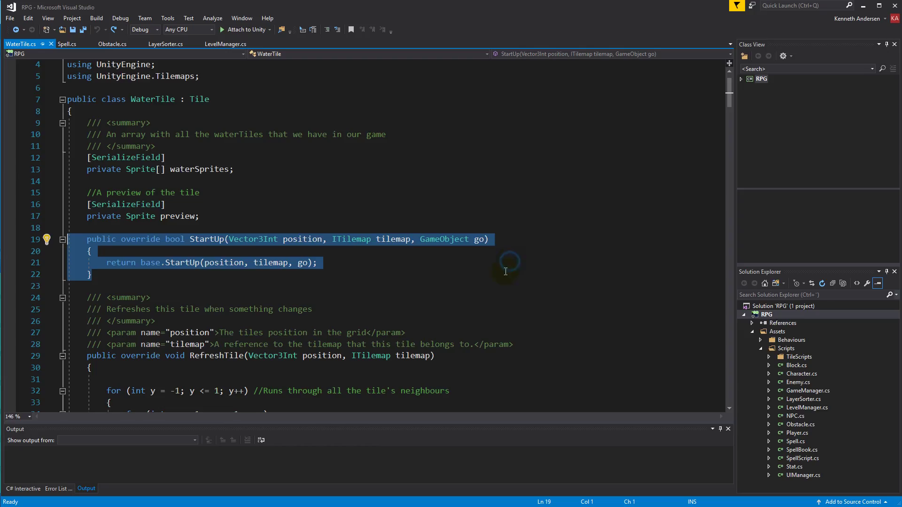
scroll(548, 139, "down", 20)
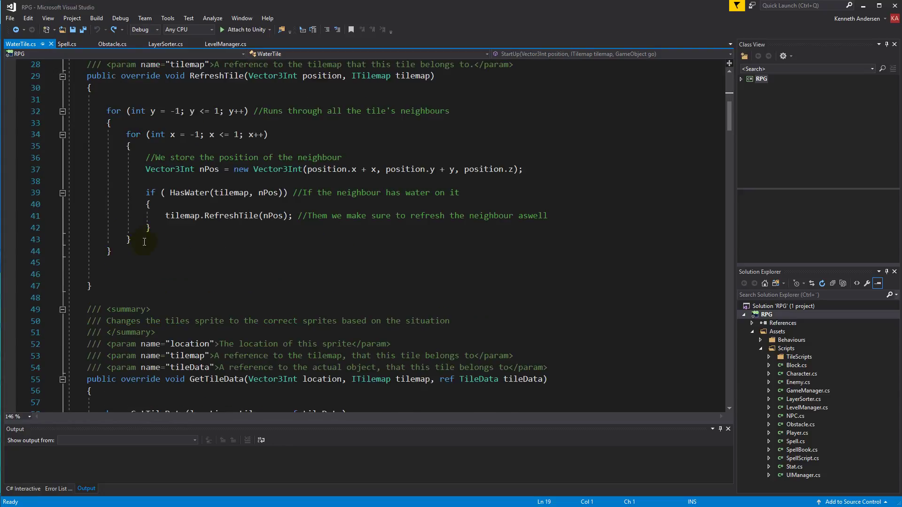
left_click_drag(728, 188, 727, 374)
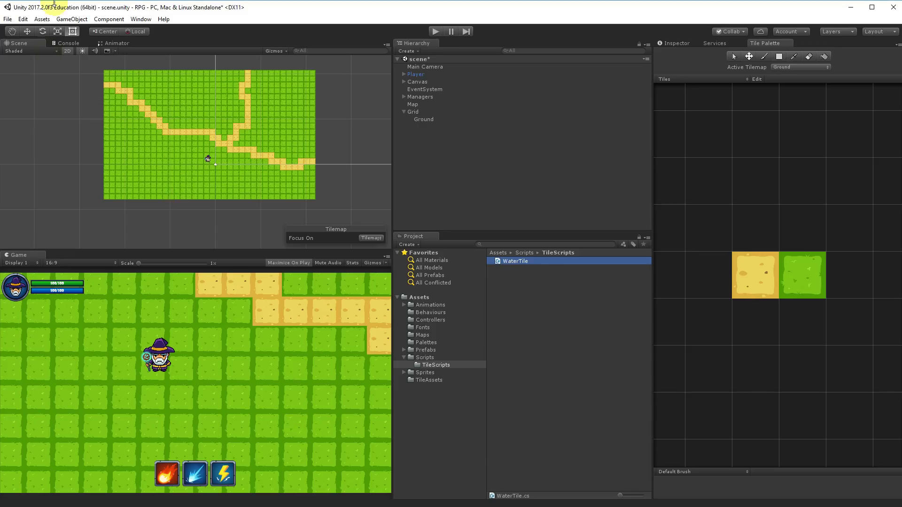
- Switch back to Unity, create a WaterTile asset and save it as Watertile.asset in the TileAssets folder
left_click(41, 21)
mouse_move(49, 29)
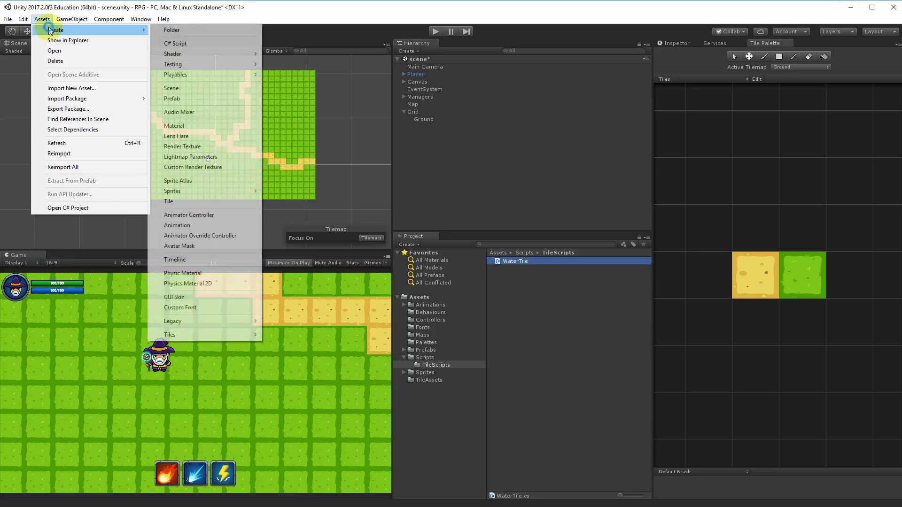
mouse_move(209, 332)
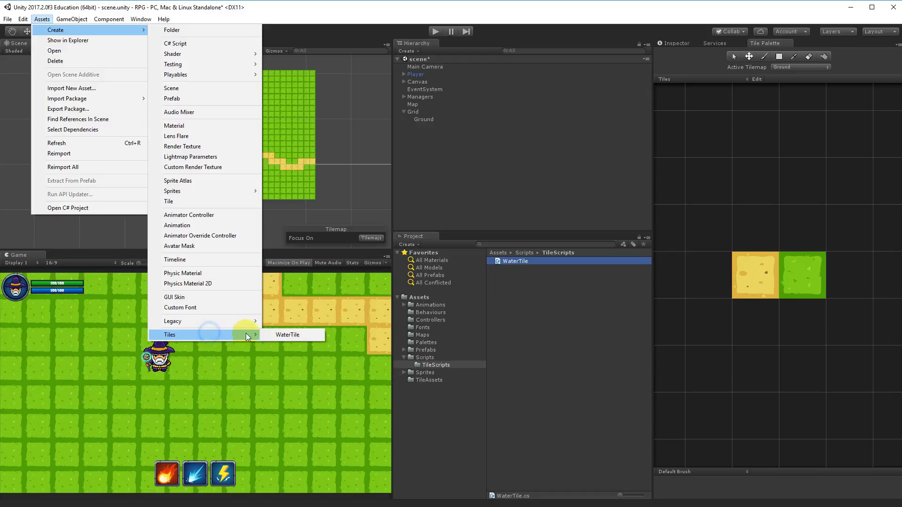
left_click(292, 334)
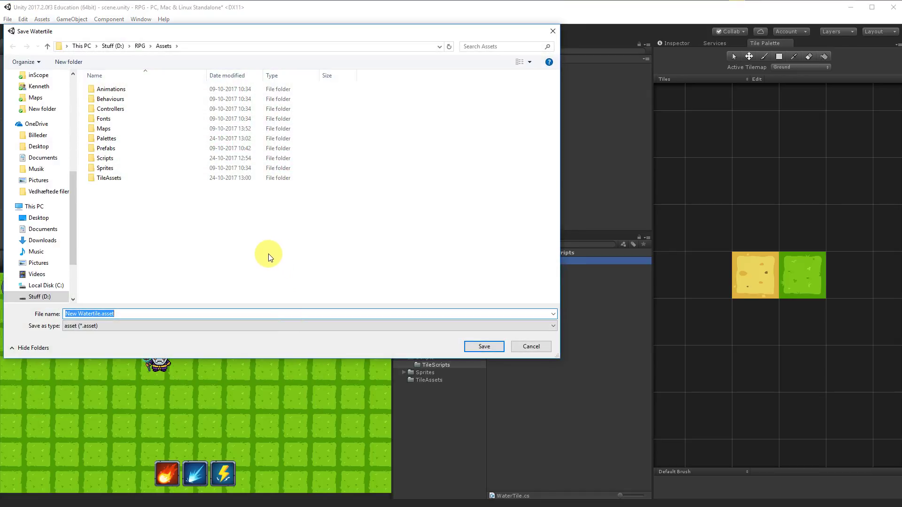
double_click(109, 178)
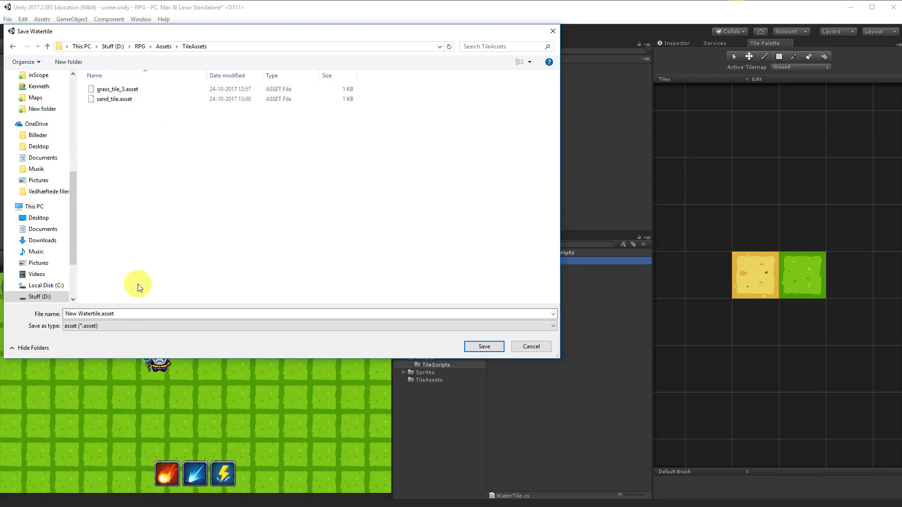
left_click_drag(75, 313, 53, 317)
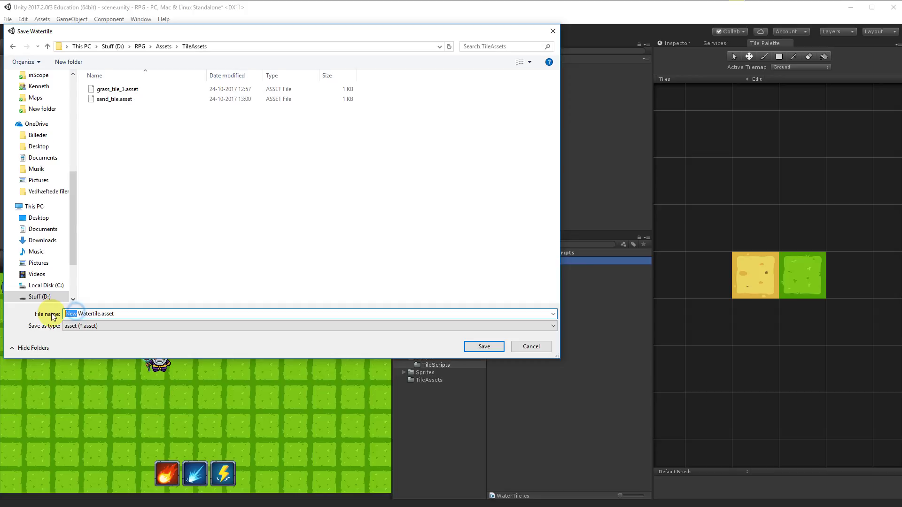
key("BackSpace")
key("Return")
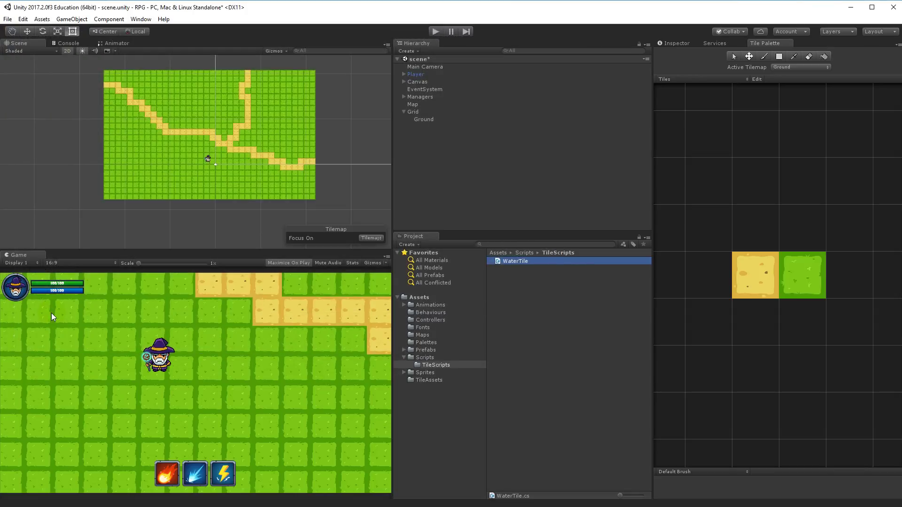
- Show the properties of the Watertile asset in TileAssets and assign water sprite 0 as its Sprite
left_click(434, 365)
left_click(430, 380)
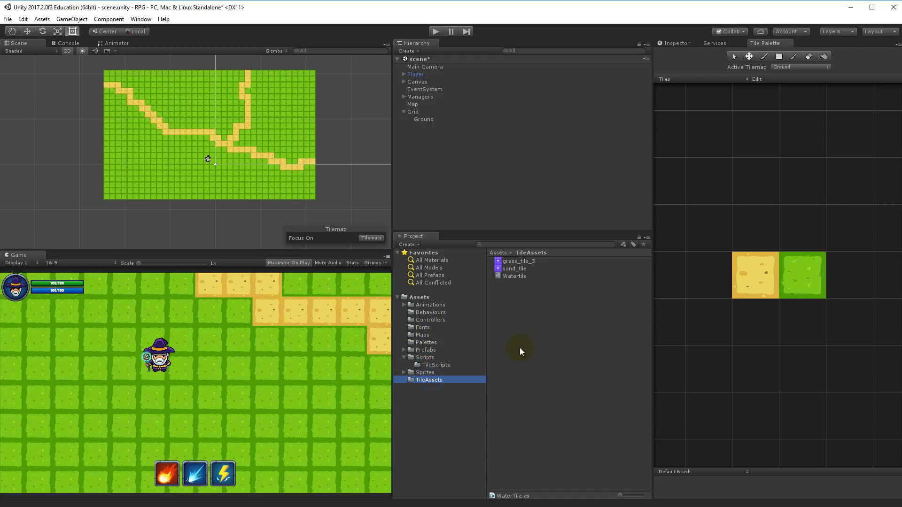
left_click(512, 277)
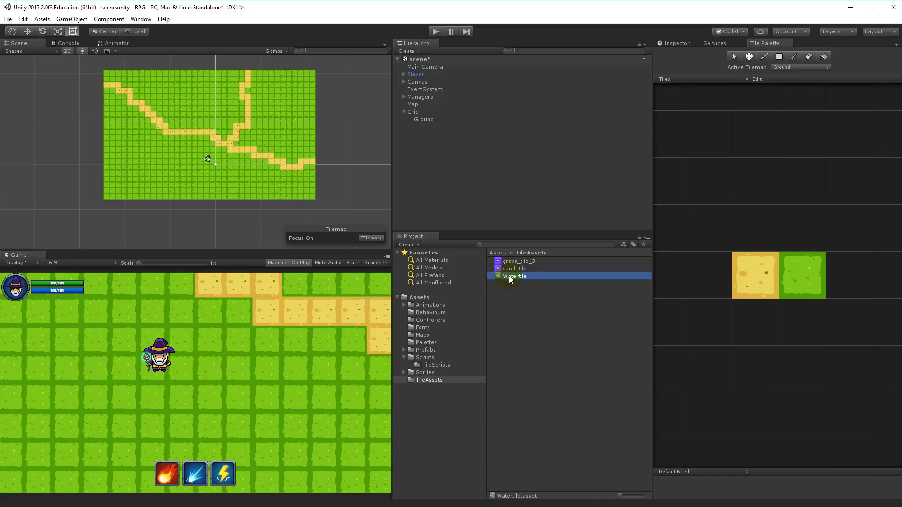
left_click(677, 42)
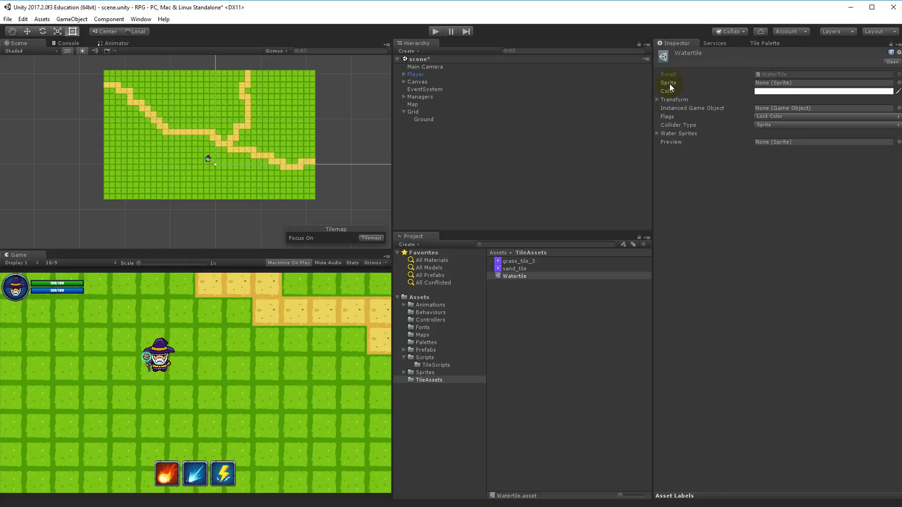
left_click(898, 83)
left_click(177, 152)
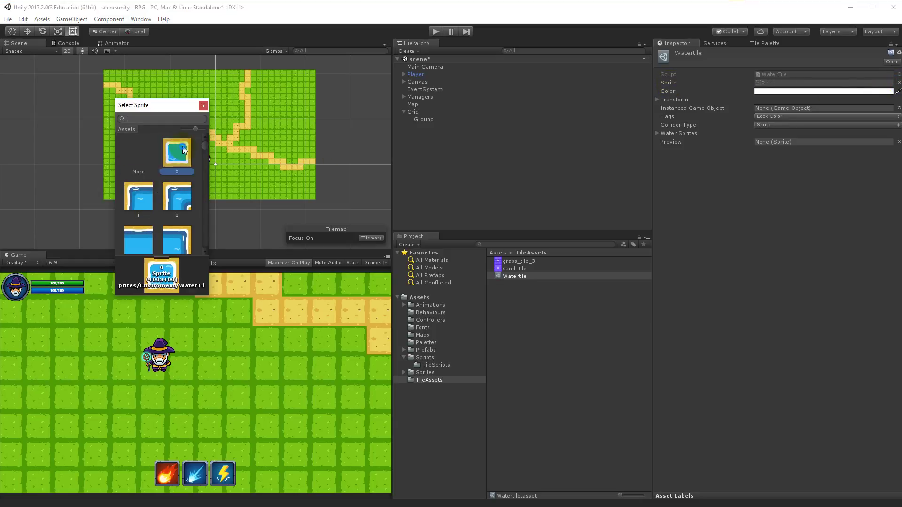
left_click(370, 194)
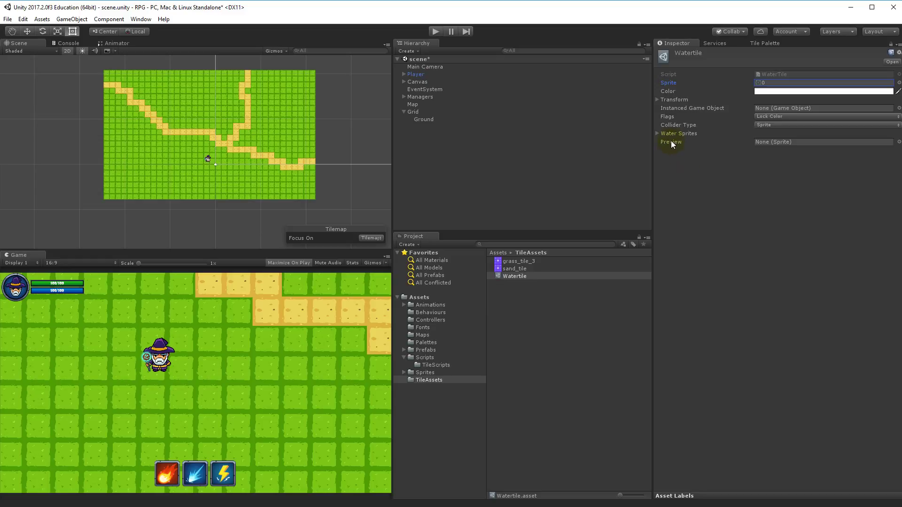
- Assign water sprite 0 as the Watertile asset's Preview and locate the assigned sprites in the WaterTiles folder
left_click(898, 141)
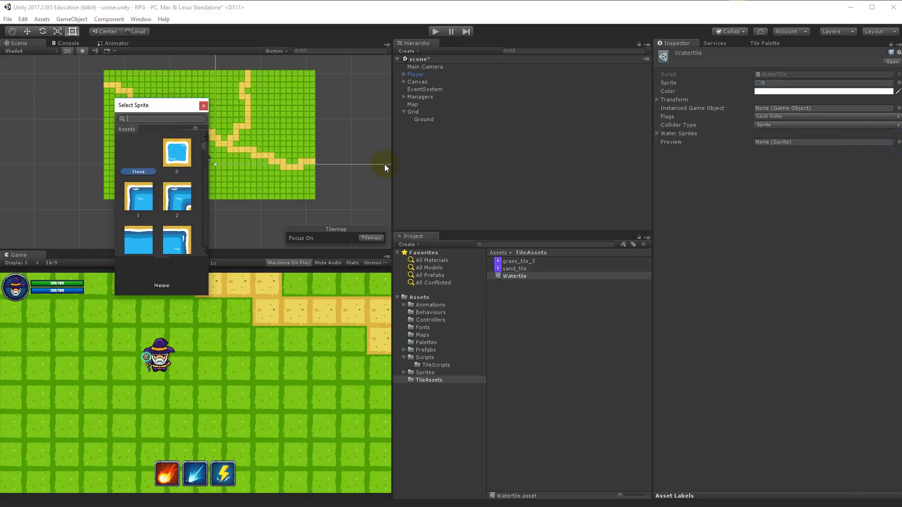
double_click(177, 154)
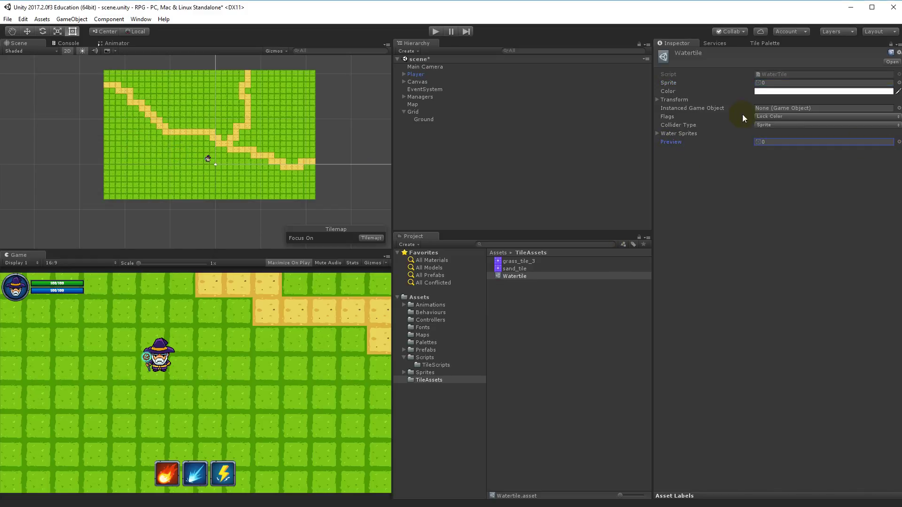
left_click(671, 82)
left_click(766, 142)
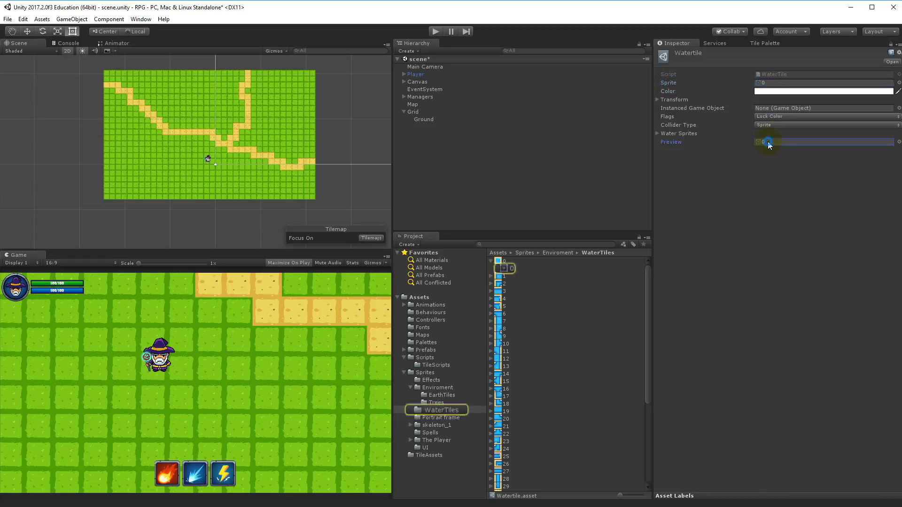
left_click(769, 83)
left_click(782, 141)
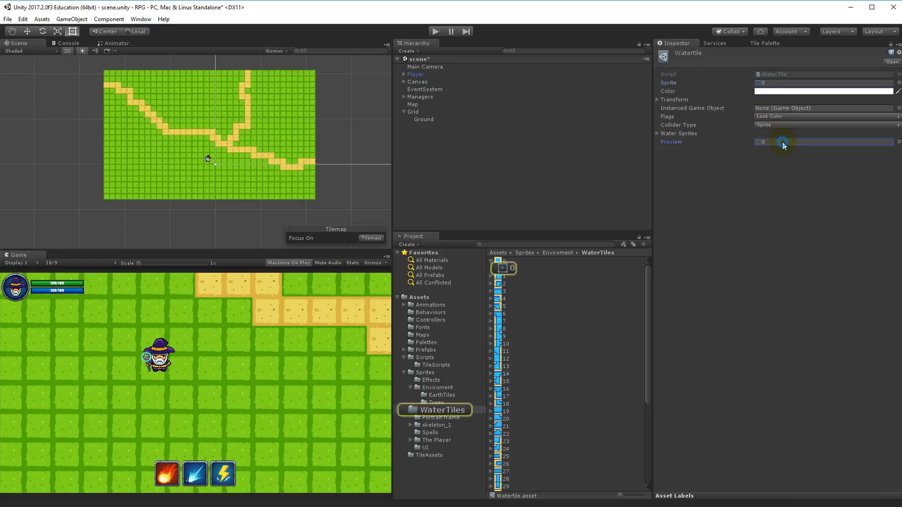
left_click(754, 43)
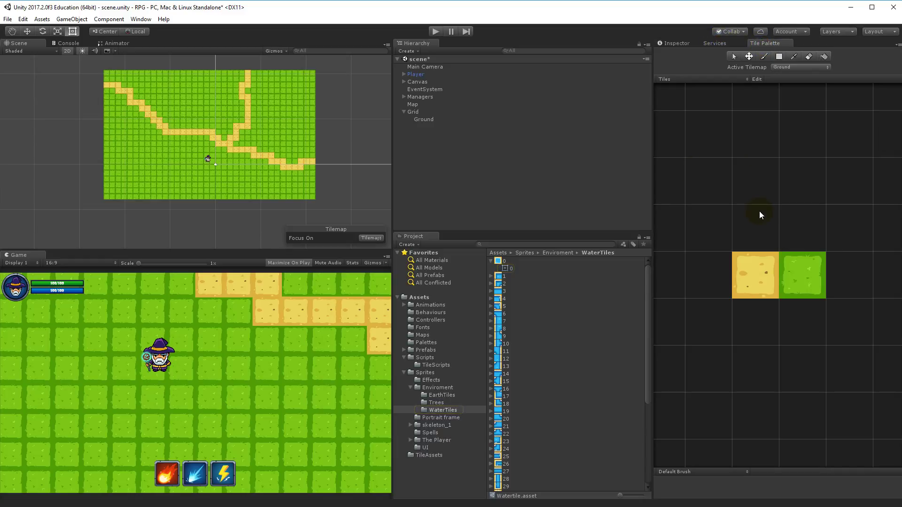
left_click(674, 43)
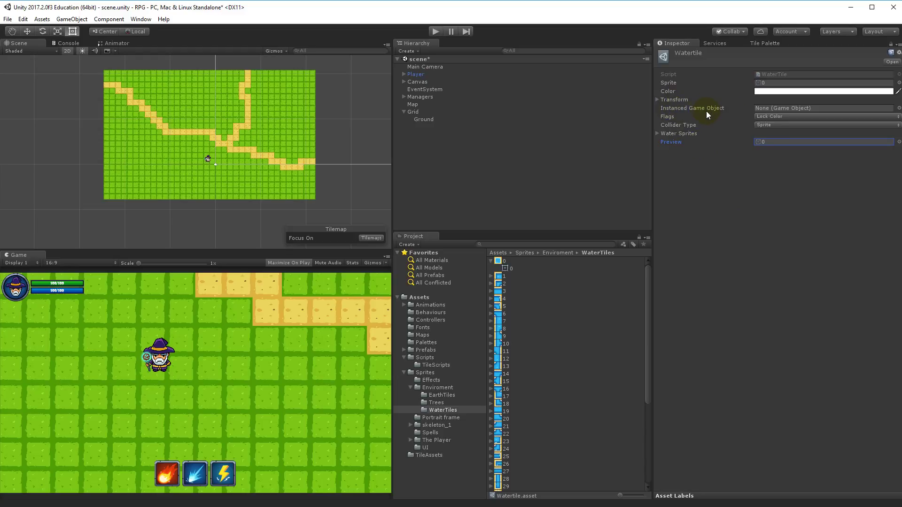
left_click(722, 42)
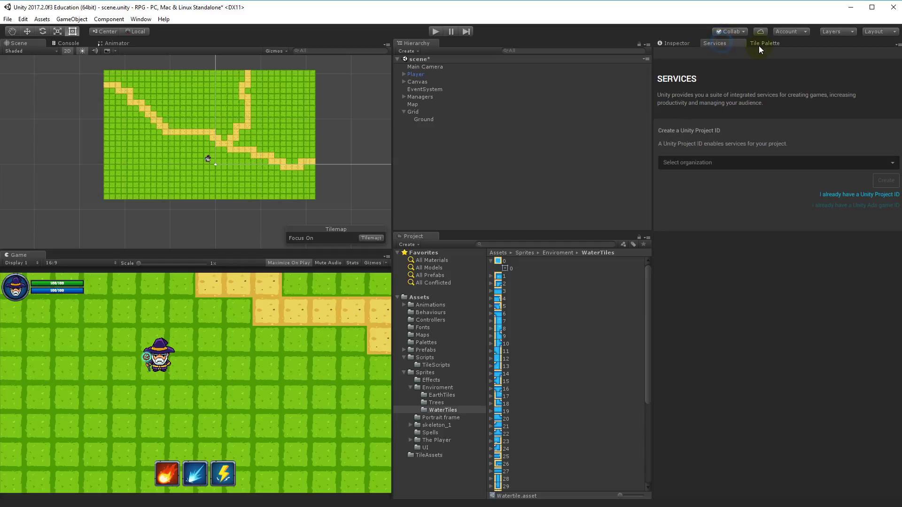
left_click(758, 43)
left_click(750, 272)
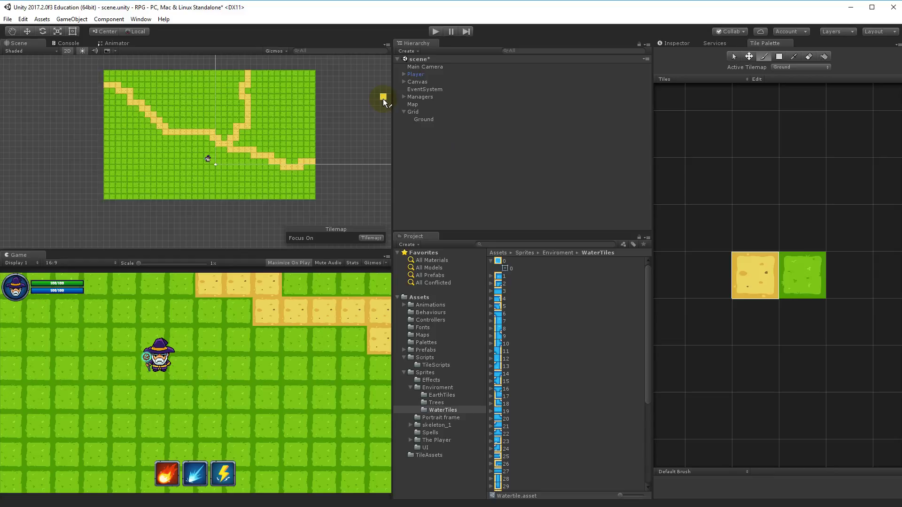
- Show the Watertile asset's properties, expand its Water Sprites array and collapse texture 0 in the WaterTiles folder
left_click(681, 41)
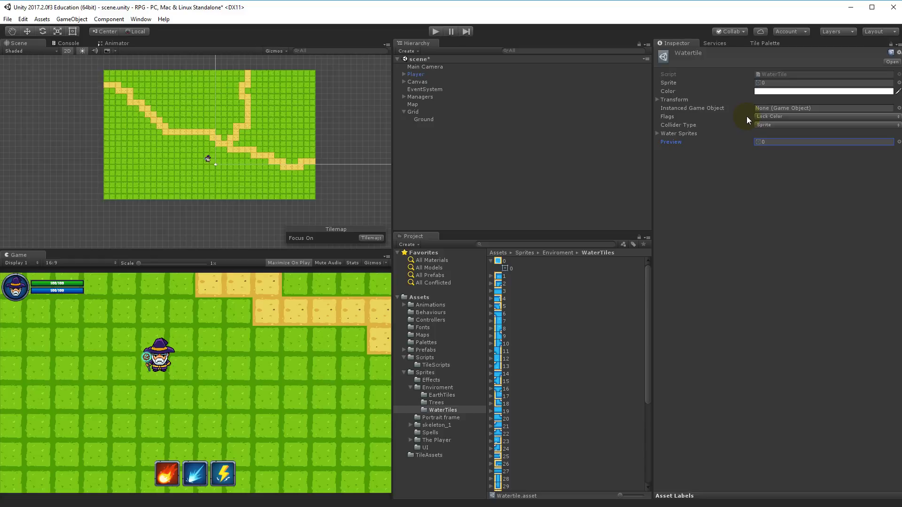
left_click(659, 134)
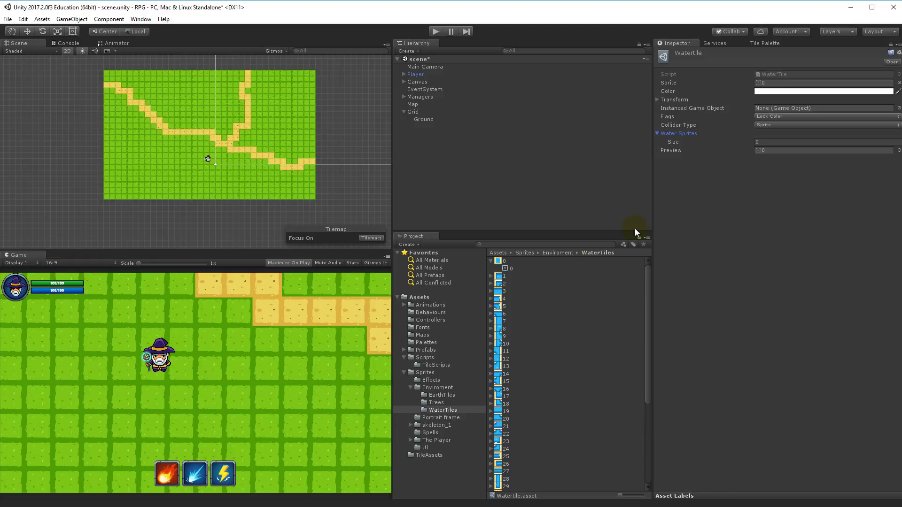
left_click(491, 261)
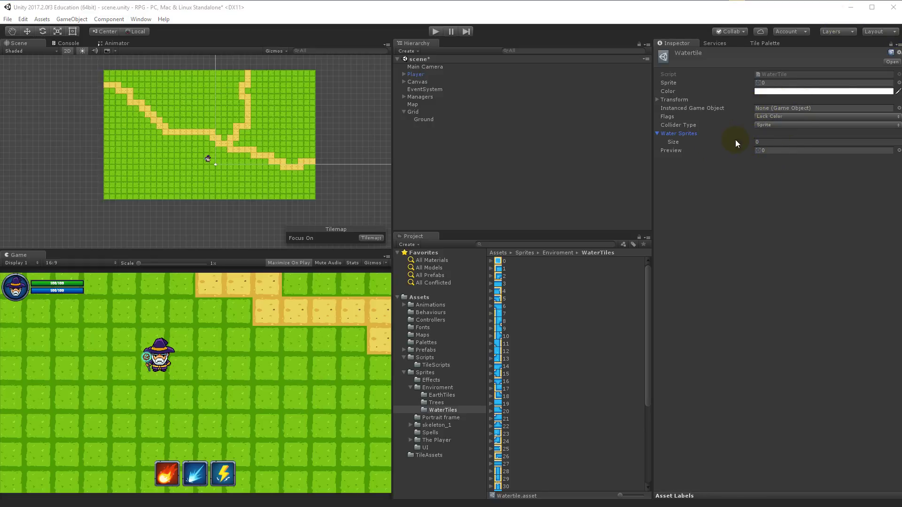
left_click(773, 142)
type("20")
key("Return")
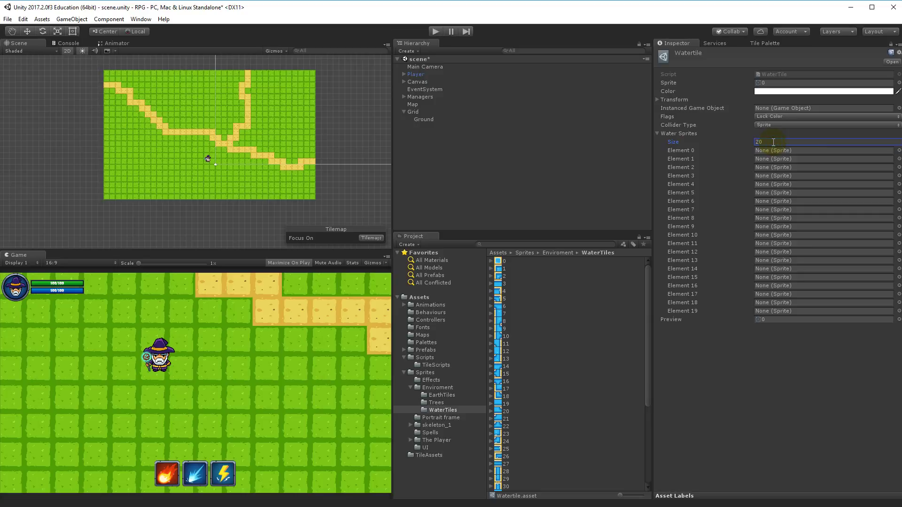
left_click_drag(510, 260, 782, 150)
left_click_drag(512, 268, 782, 159)
left_click(774, 142)
type("0")
key("Return")
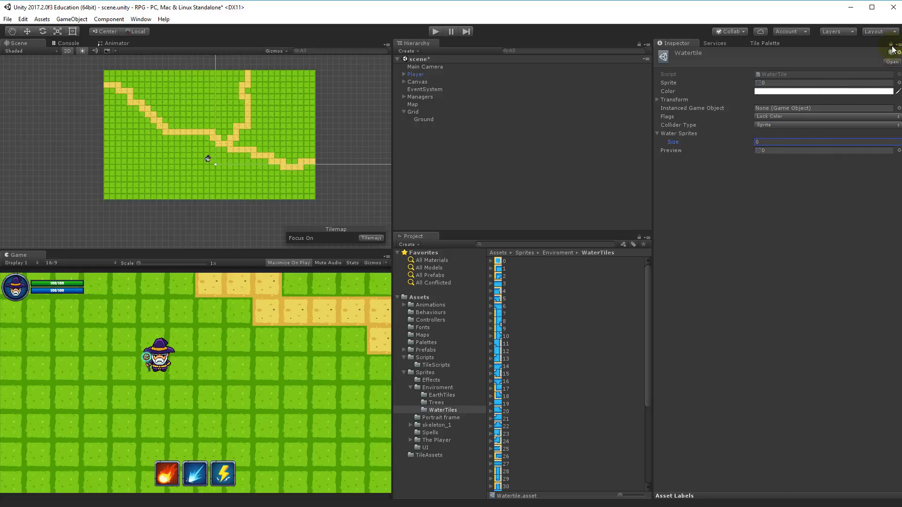
- Select all water sprites from 0 to 48 in the WaterTiles folder and add them together to the Watertile's Water Sprites array
left_click_drag(649, 281, 645, 362)
left_click(507, 488)
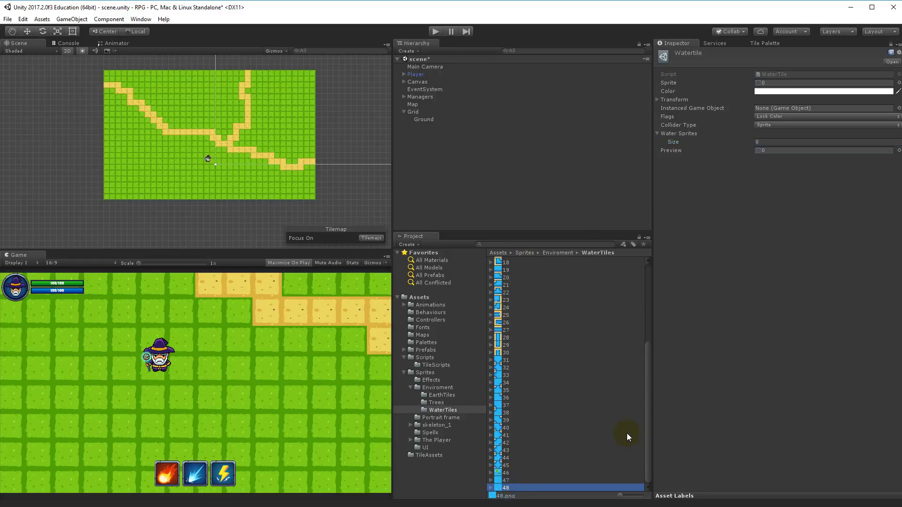
left_click(644, 442)
left_click_drag(646, 350, 646, 272)
left_click(507, 261)
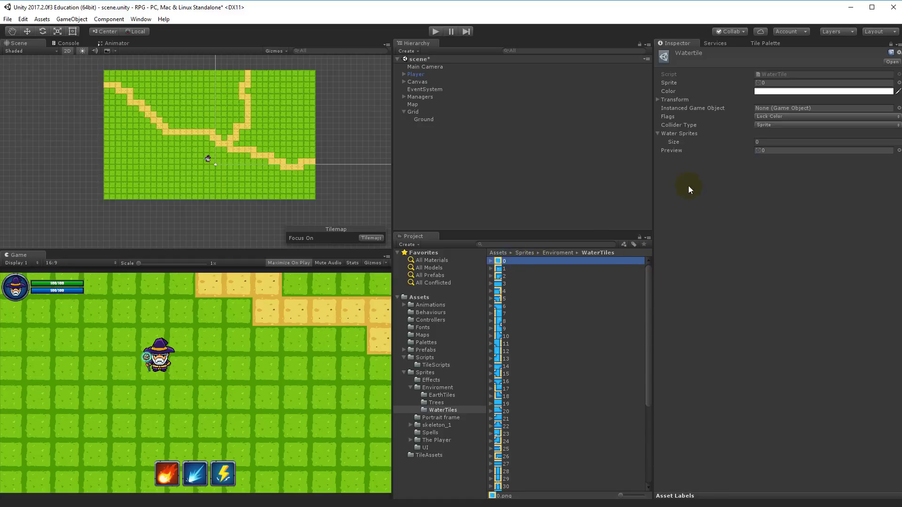
left_click_drag(650, 305, 653, 420)
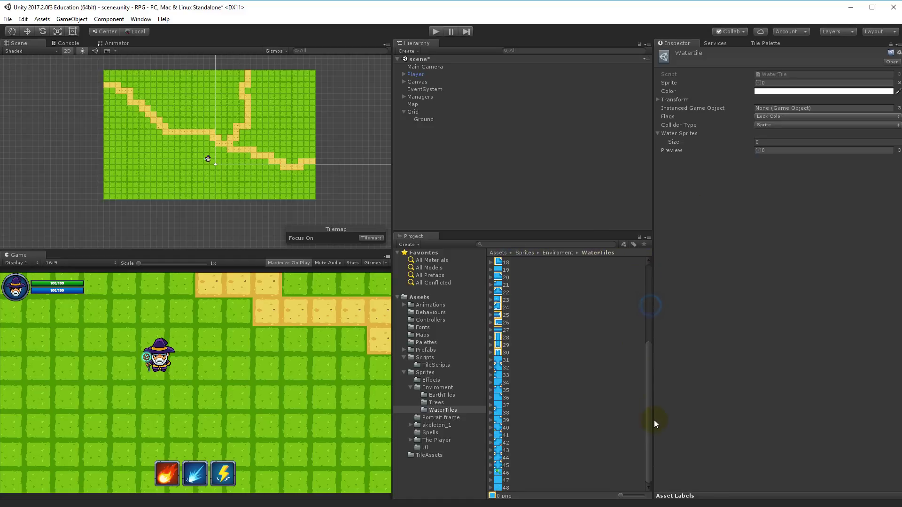
left_click(509, 488, "shift")
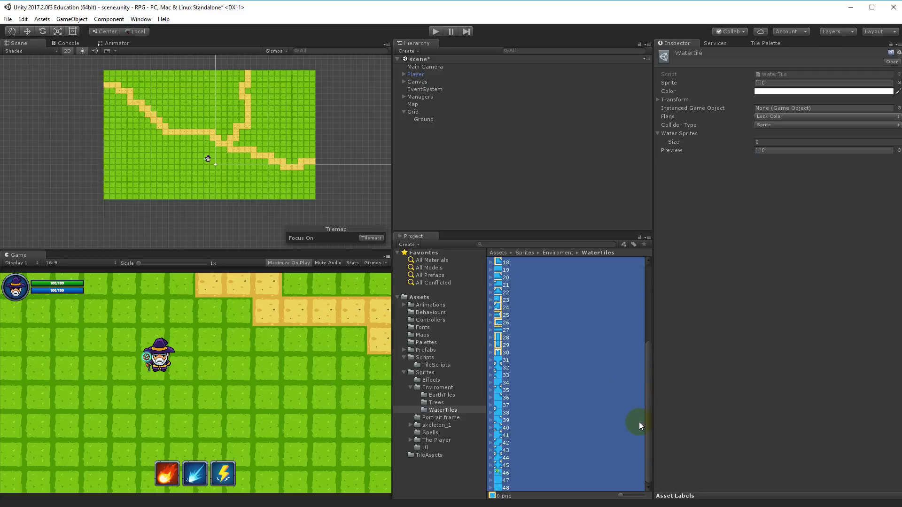
left_click_drag(503, 261, 689, 135)
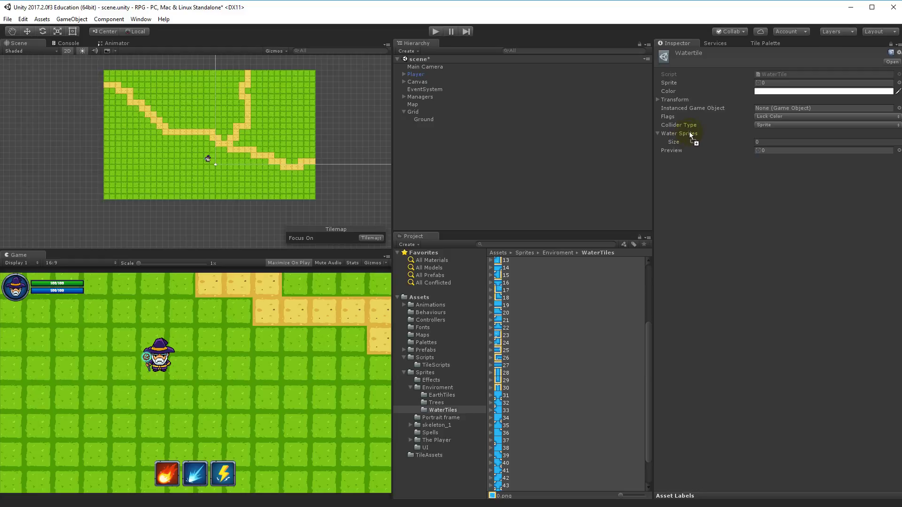
left_click_drag(690, 135, 690, 136)
scroll(798, 202, "down", 3)
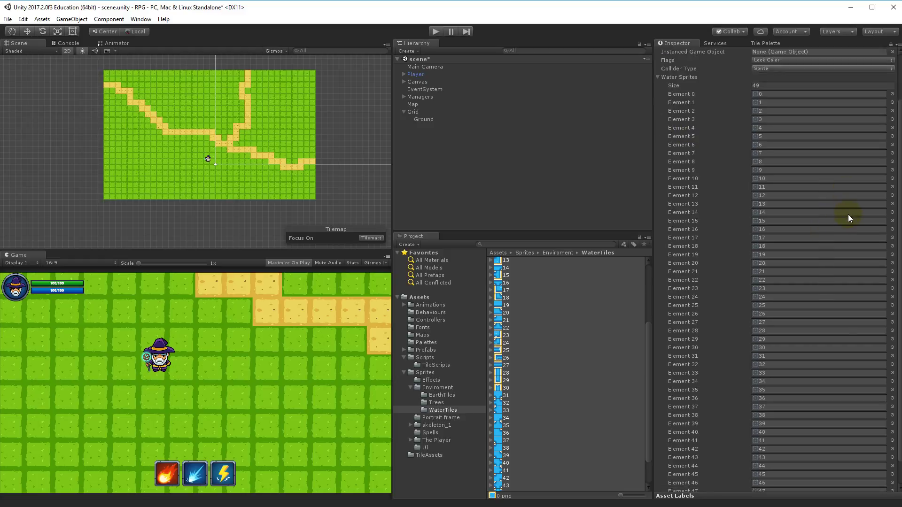
scroll(836, 244, "up", 3)
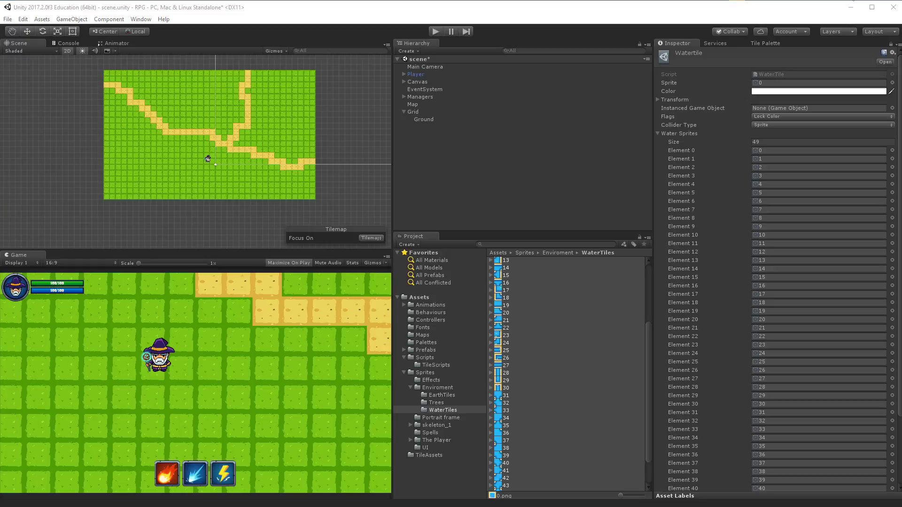
scroll(596, 292, "up", 4)
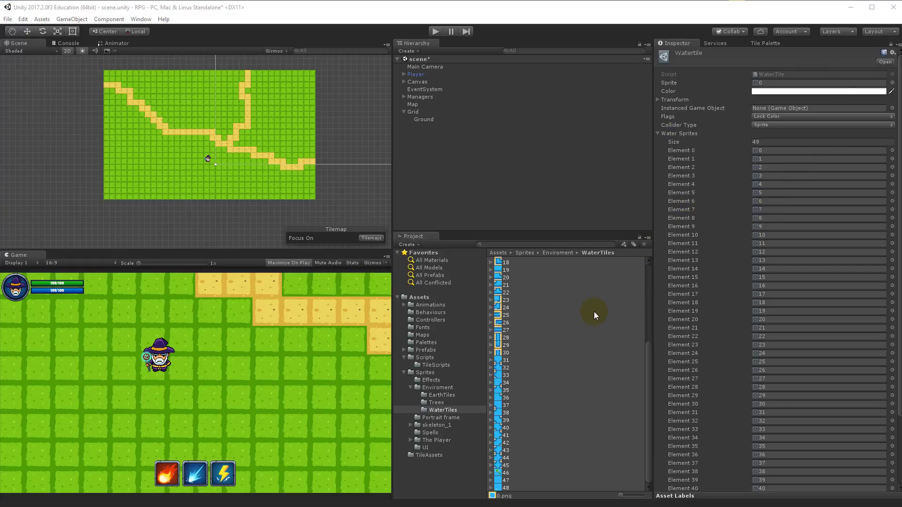
left_click(579, 321)
left_click(523, 264)
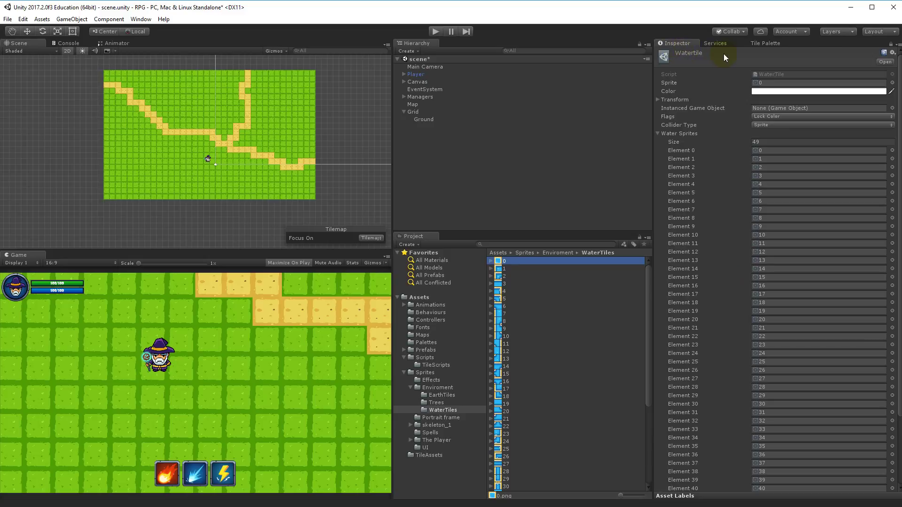
- Add the Watertile asset from the TileAssets folder to the tile palette, in the cell above the sand tile
left_click(754, 43)
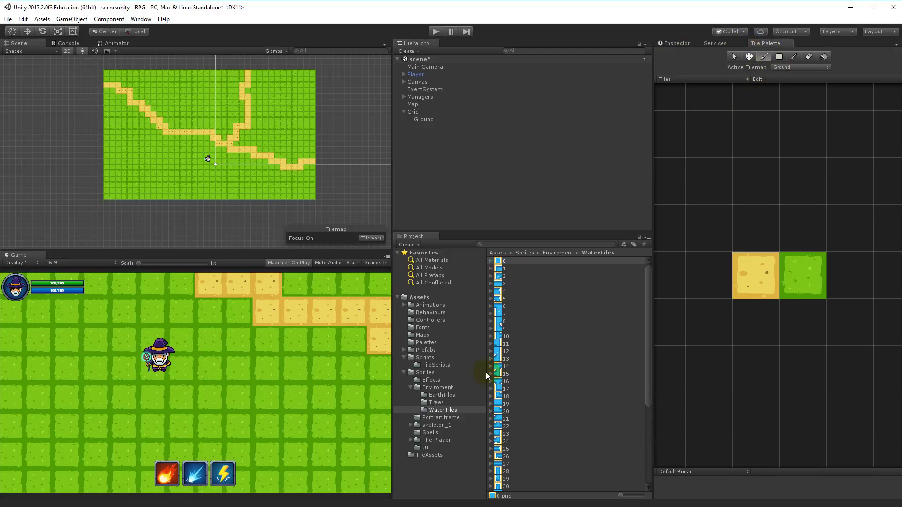
left_click(403, 372)
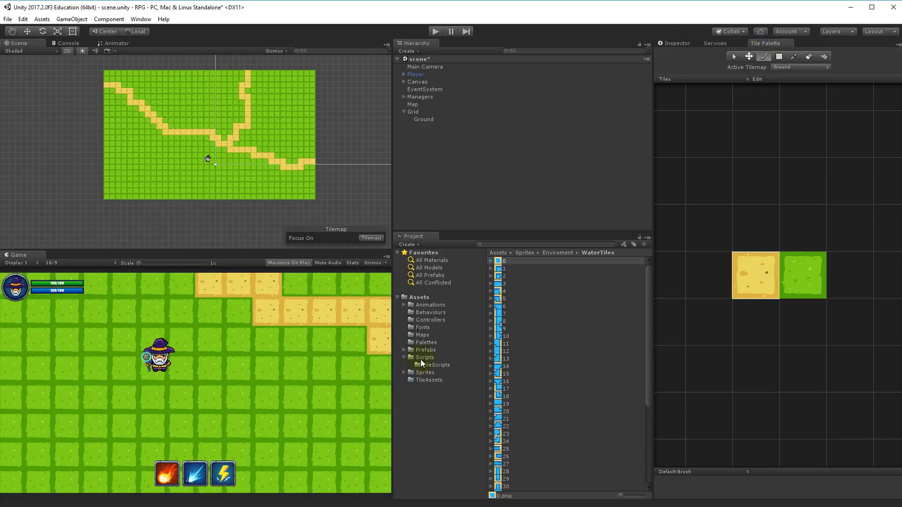
left_click(440, 380)
left_click_drag(513, 276, 758, 225)
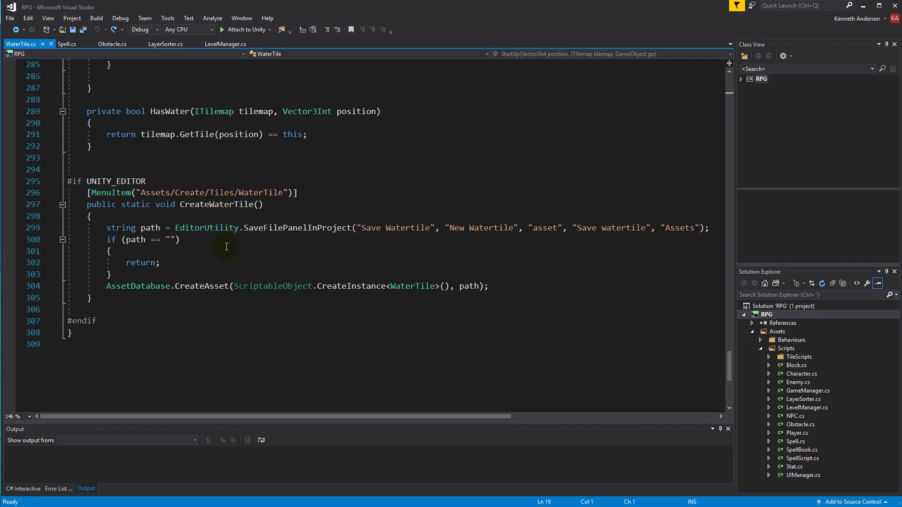
- Look back through the WaterTile script in Visual Studio, from its asset creation code up to the neighbour refresh code, and return to Unity
scroll(309, 289, "up", 15)
scroll(309, 289, "up", 20)
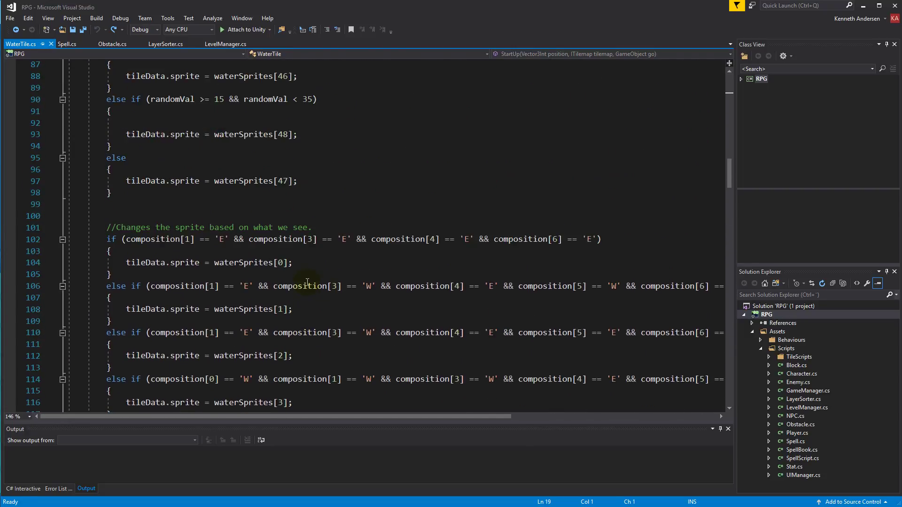
scroll(307, 282, "up", 17)
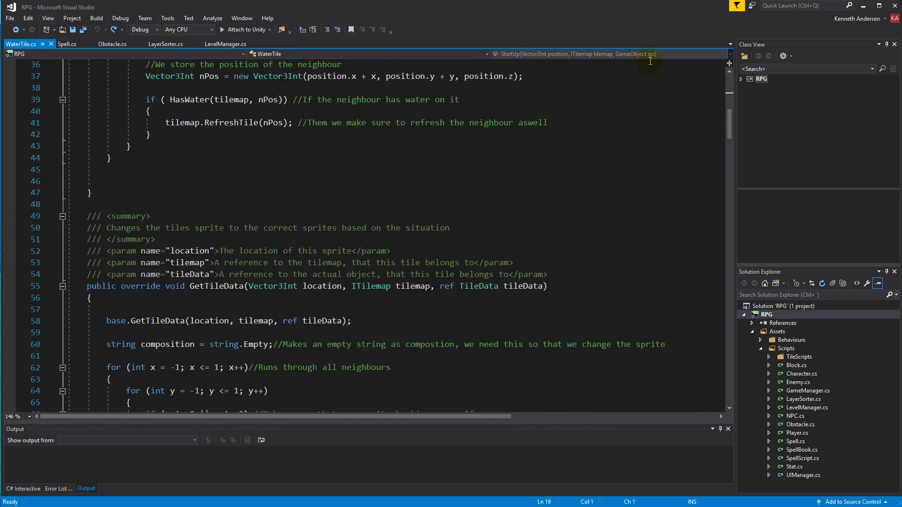
left_click(863, 6)
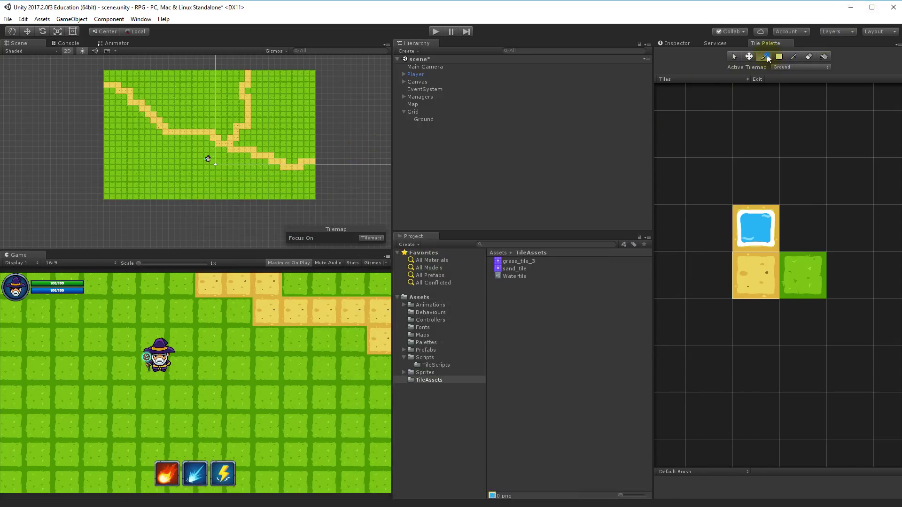
- Pick the water tile for painting, then create a new tilemap under Grid and name it Water
left_click(750, 233)
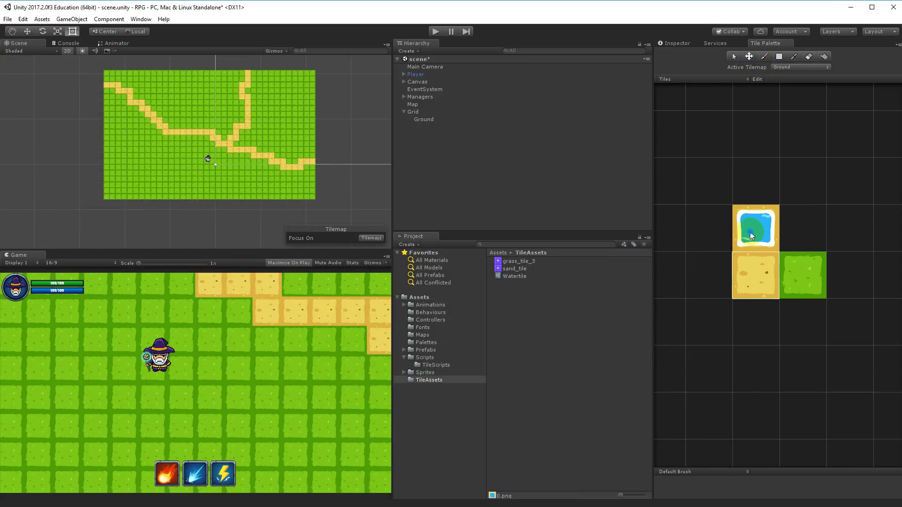
right_click(410, 111)
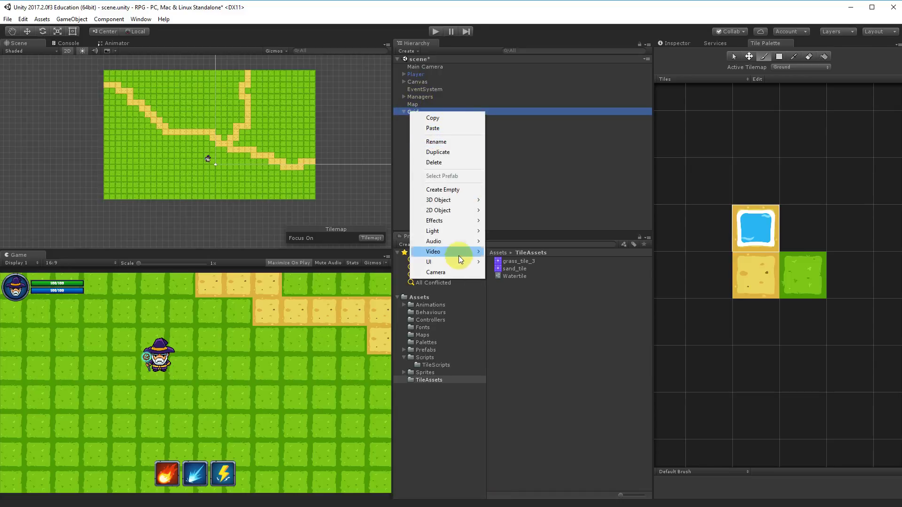
mouse_move(449, 211)
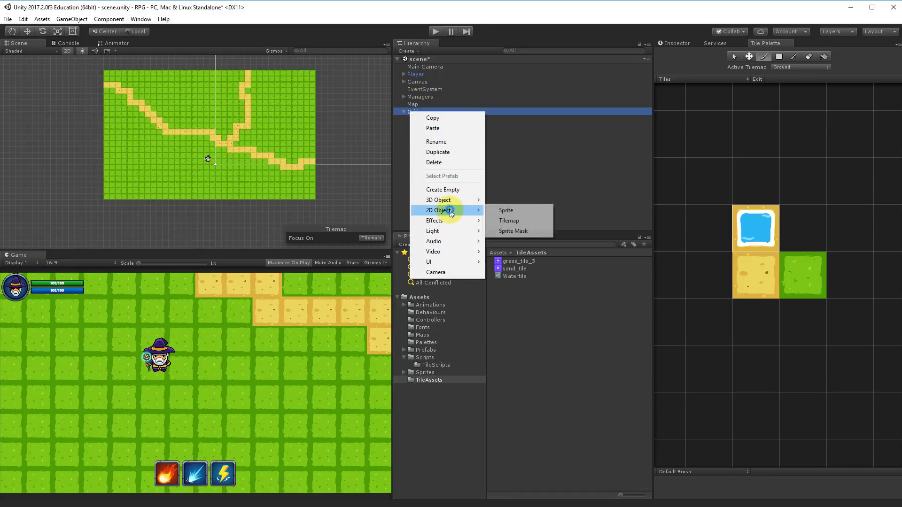
left_click(508, 220)
left_click(426, 127)
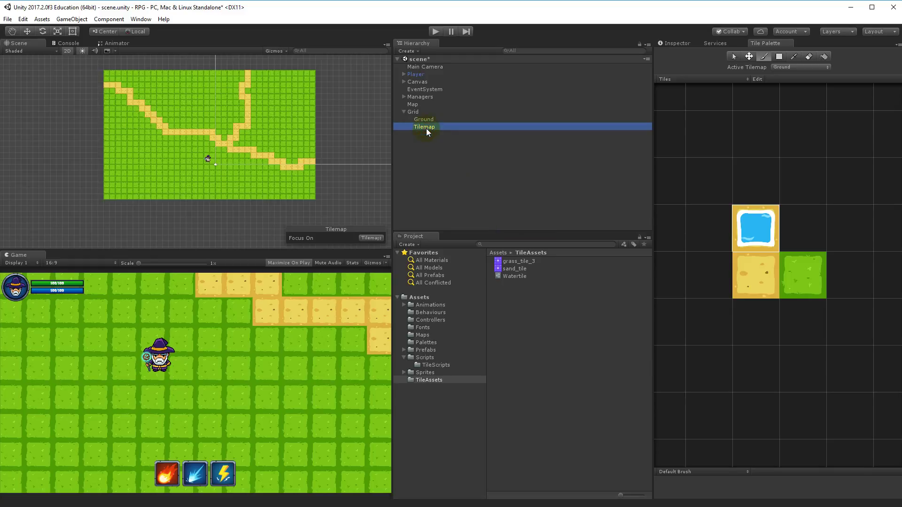
left_click(425, 128)
type("Wate")
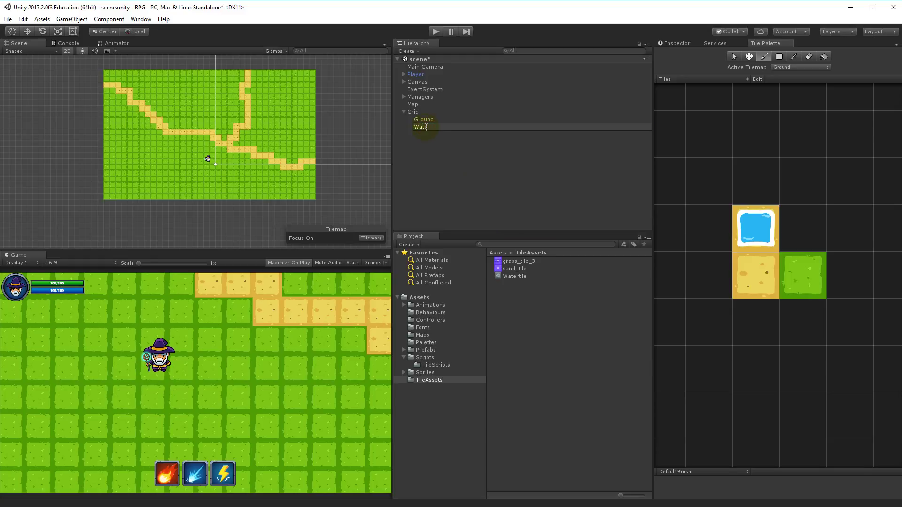
type("r")
key("Return")
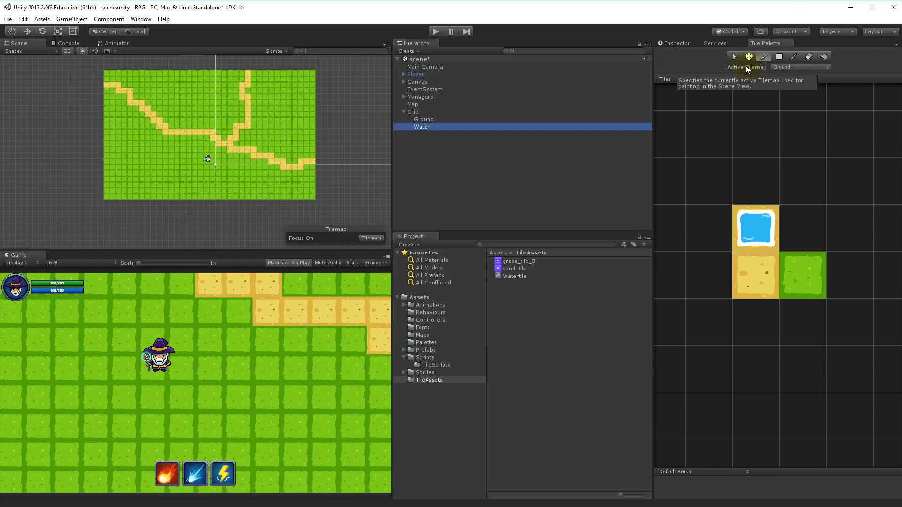
- Make Water the active tilemap and paint a lake with a river across the lower map and a ring-shaped pond in the upper part
left_click(790, 69)
left_click(790, 74)
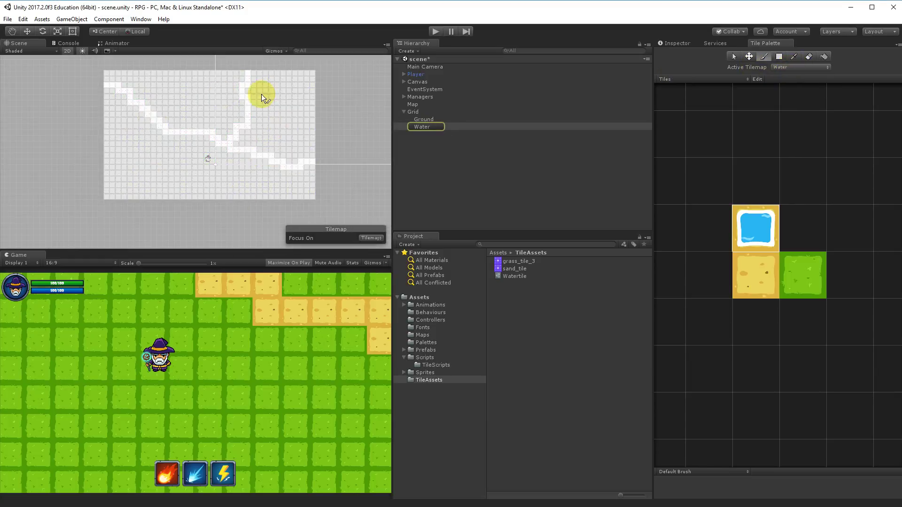
left_click(763, 222)
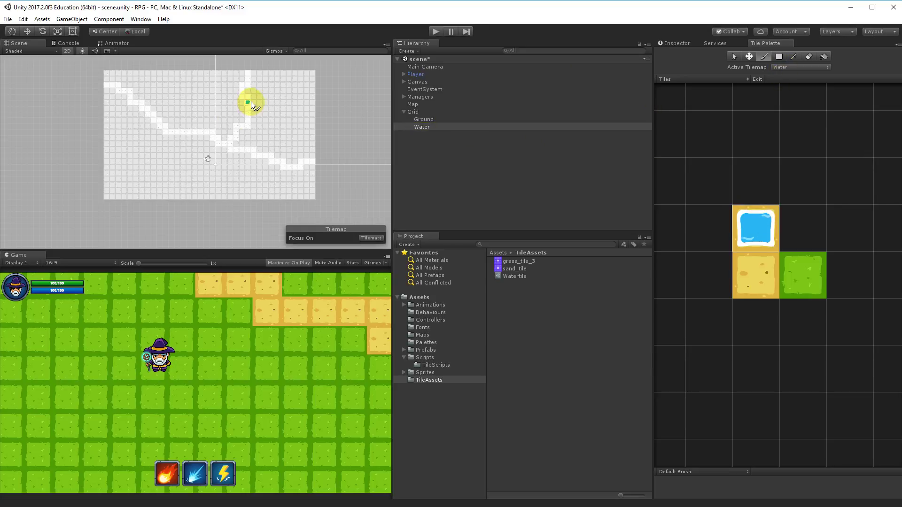
mouse_move(229, 177)
left_mouse_down()
mouse_move(252, 177)
mouse_move(210, 177)
mouse_move(175, 157)
mouse_move(176, 150)
mouse_move(122, 152)
mouse_move(127, 173)
mouse_move(187, 185)
mouse_move(210, 177)
mouse_move(173, 182)
left_mouse_up()
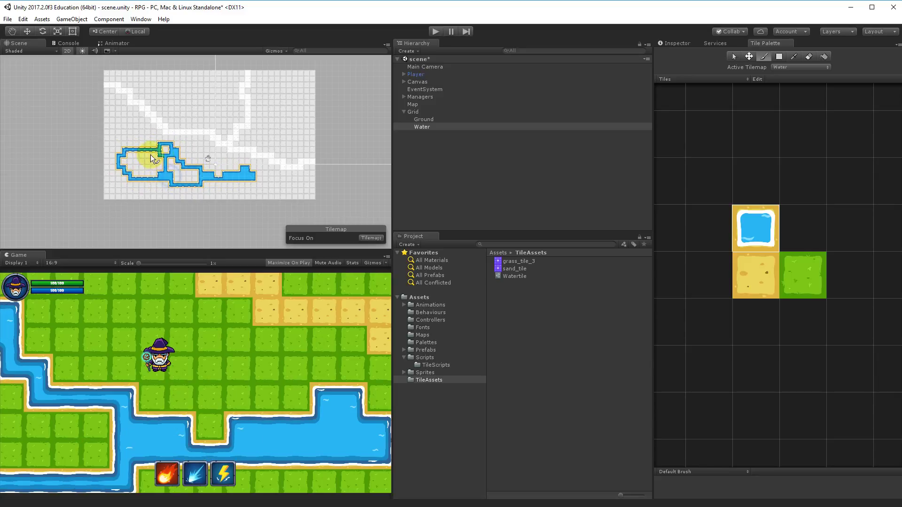
left_click_drag(145, 169, 162, 167)
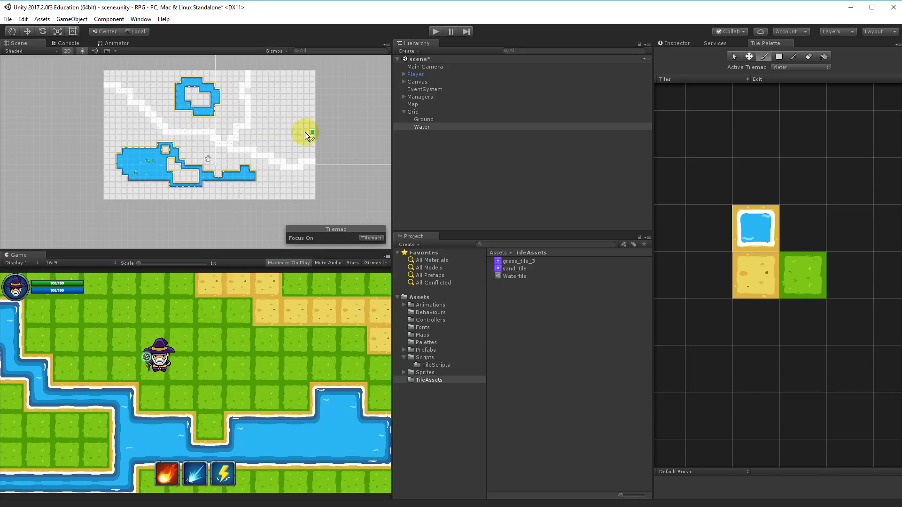
scroll(262, 191, "up", 5)
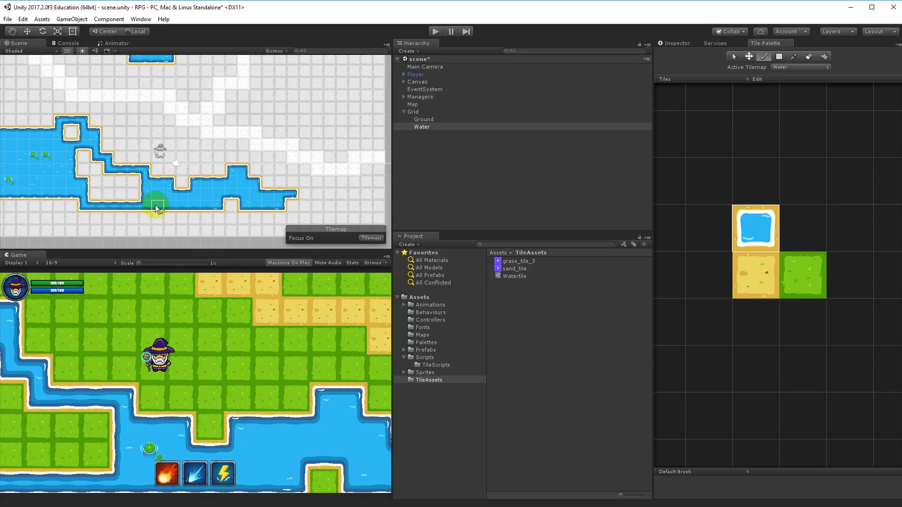
scroll(235, 134, "down", 6)
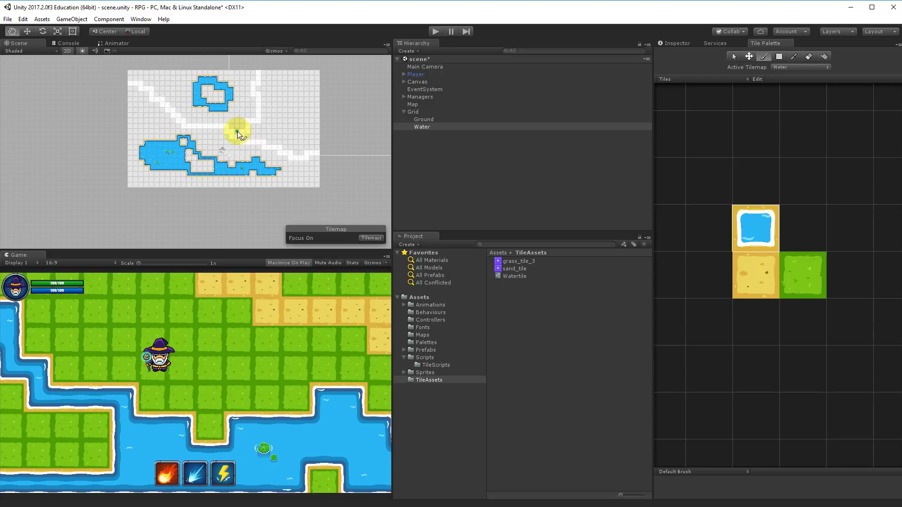